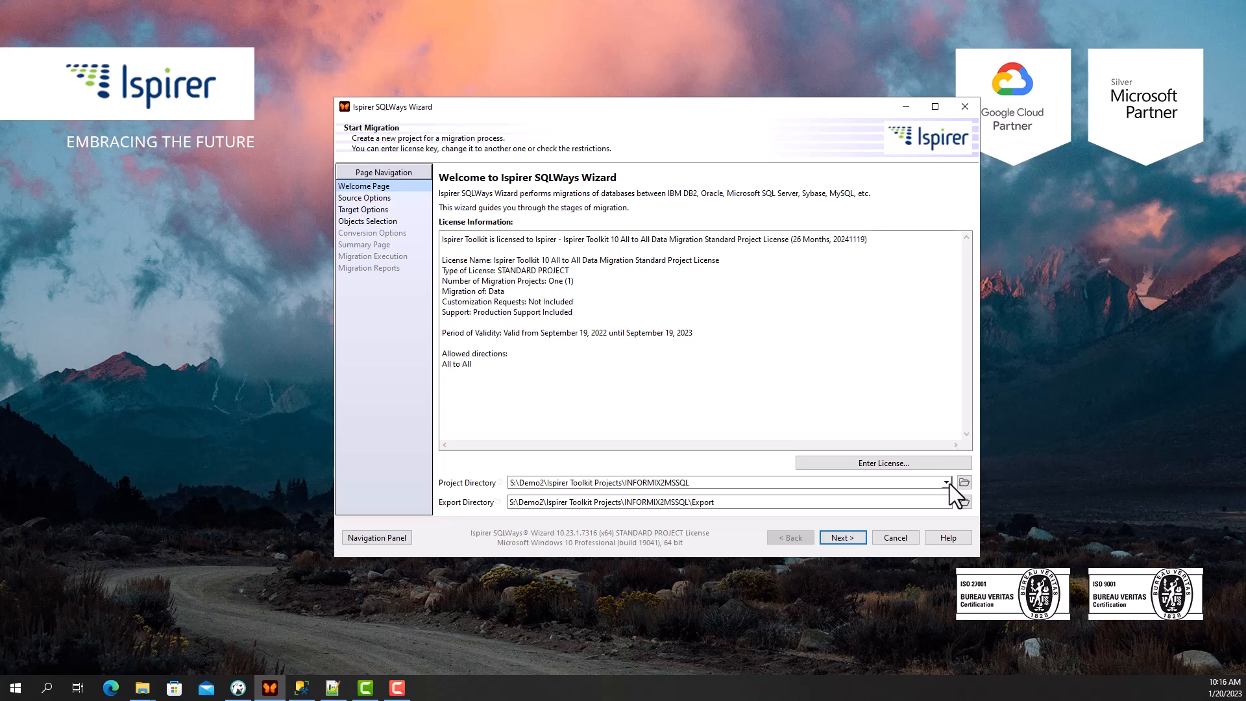
# - Keep the INFORMIX2MSSQL project directory and Informix 12.10 as the source data source
pyautogui.click(947, 483)
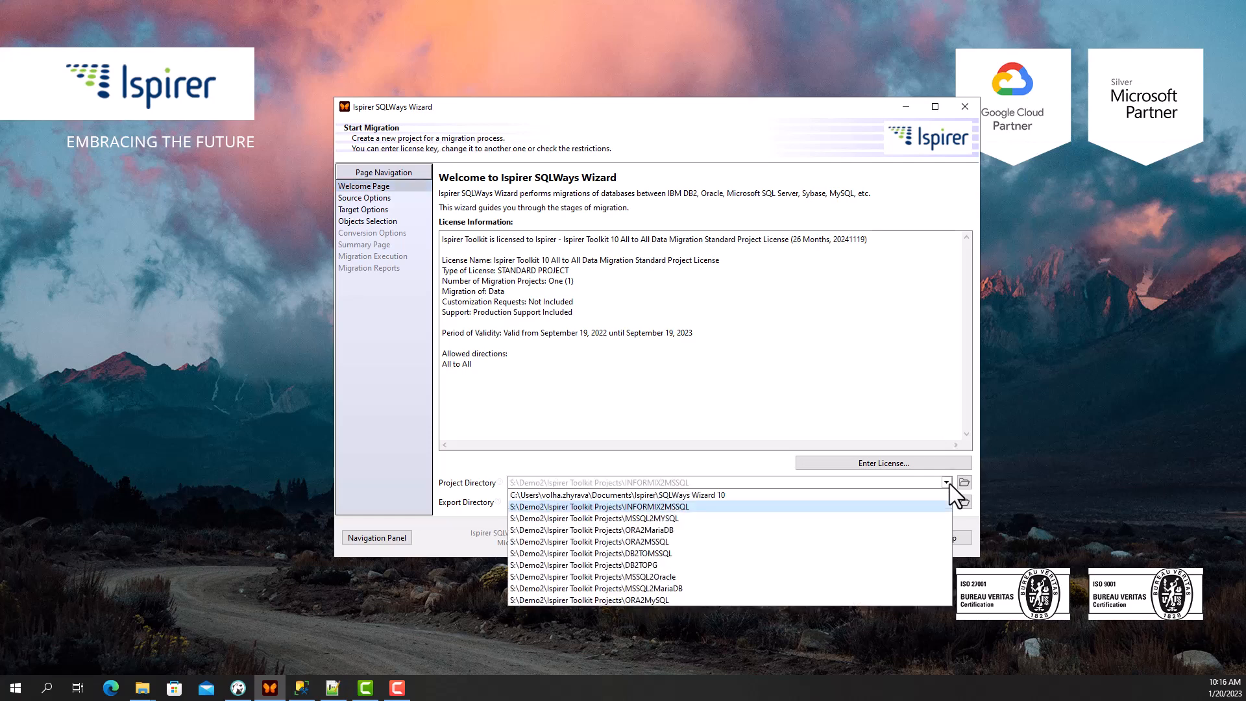
pyautogui.click(947, 482)
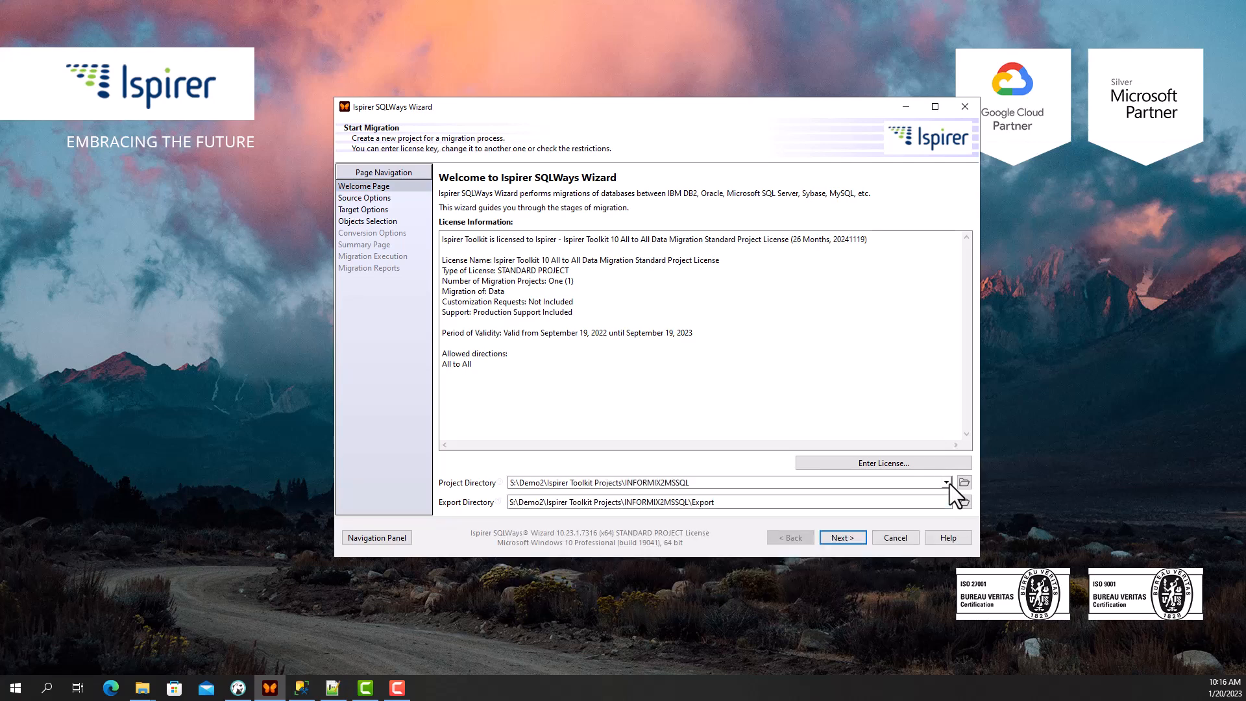
pyautogui.click(842, 537)
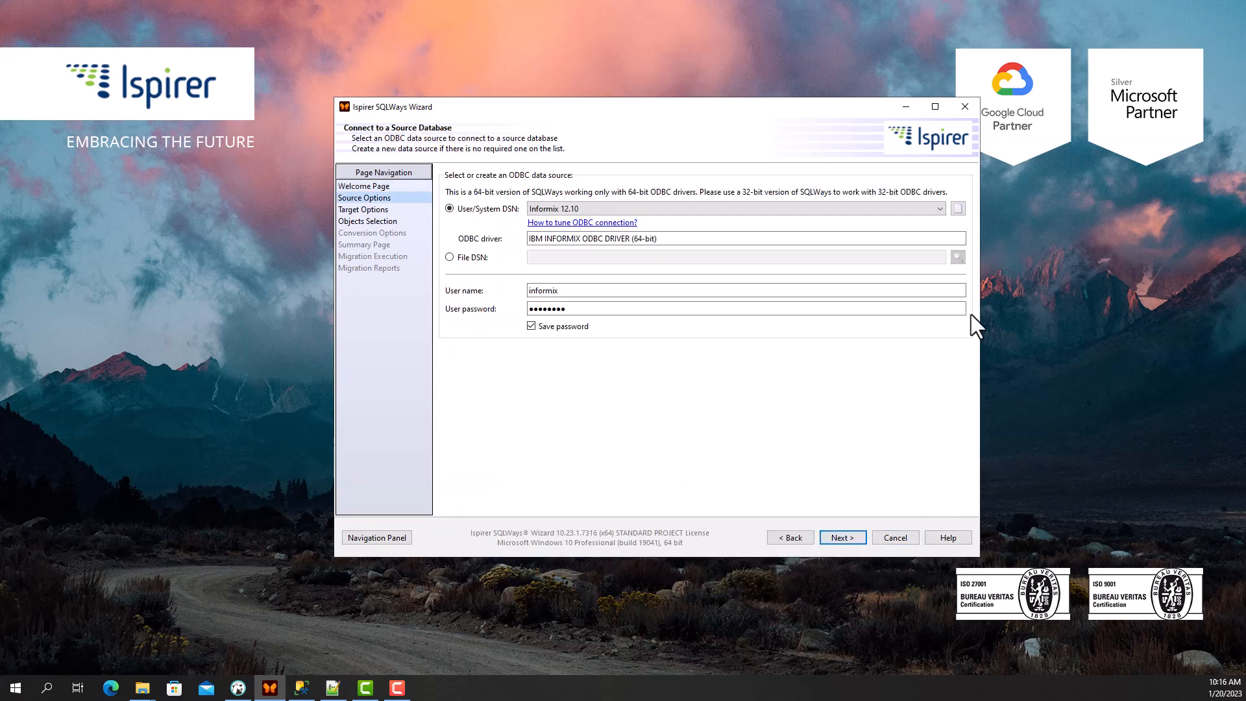
pyautogui.click(939, 210)
pyautogui.click(939, 210)
# - Confirm the Microsoft SQL Server target on vmdbsrvusql2019, database A_INFORMIX2MSSQL, and its client tools directory
pyautogui.click(835, 541)
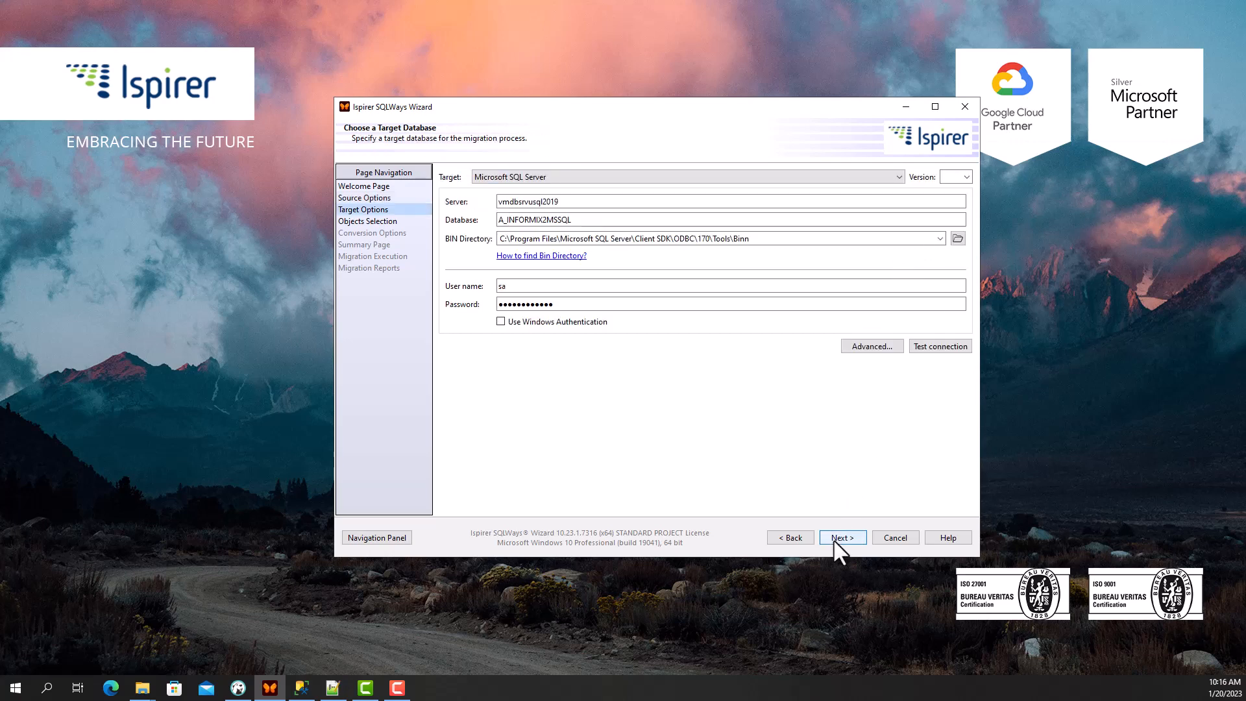
pyautogui.click(901, 177)
pyautogui.click(901, 177)
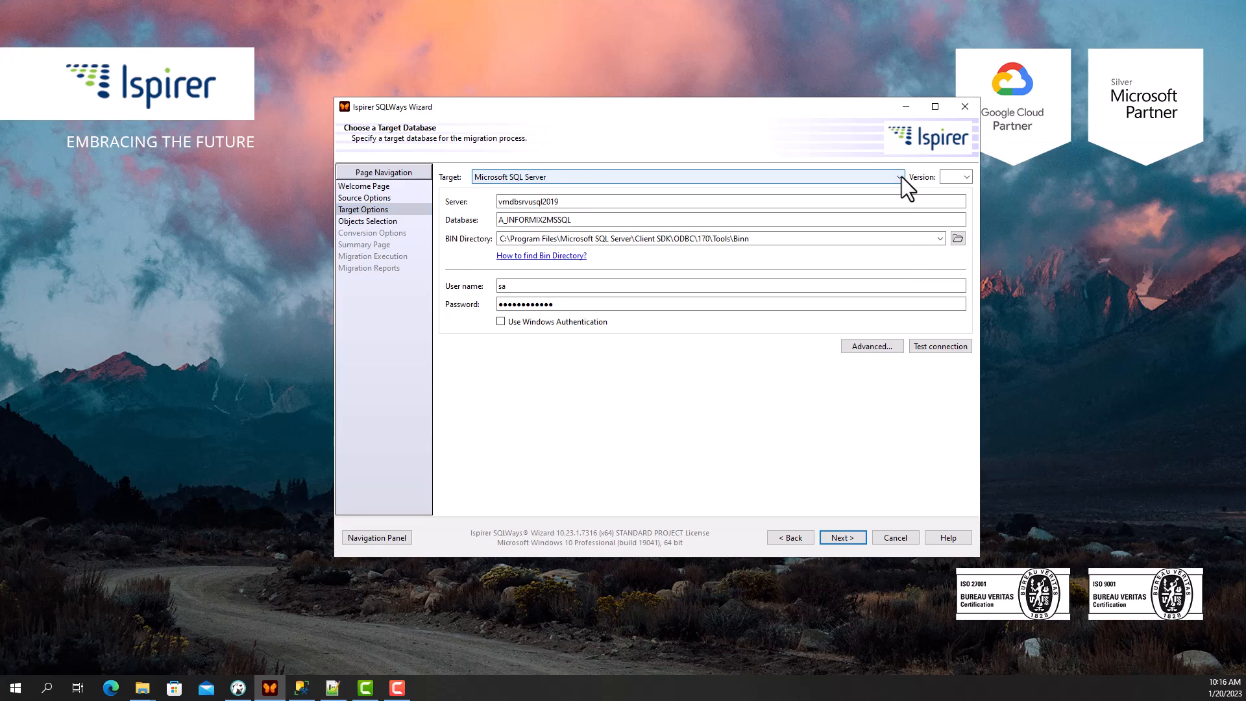
pyautogui.click(939, 239)
pyautogui.click(939, 239)
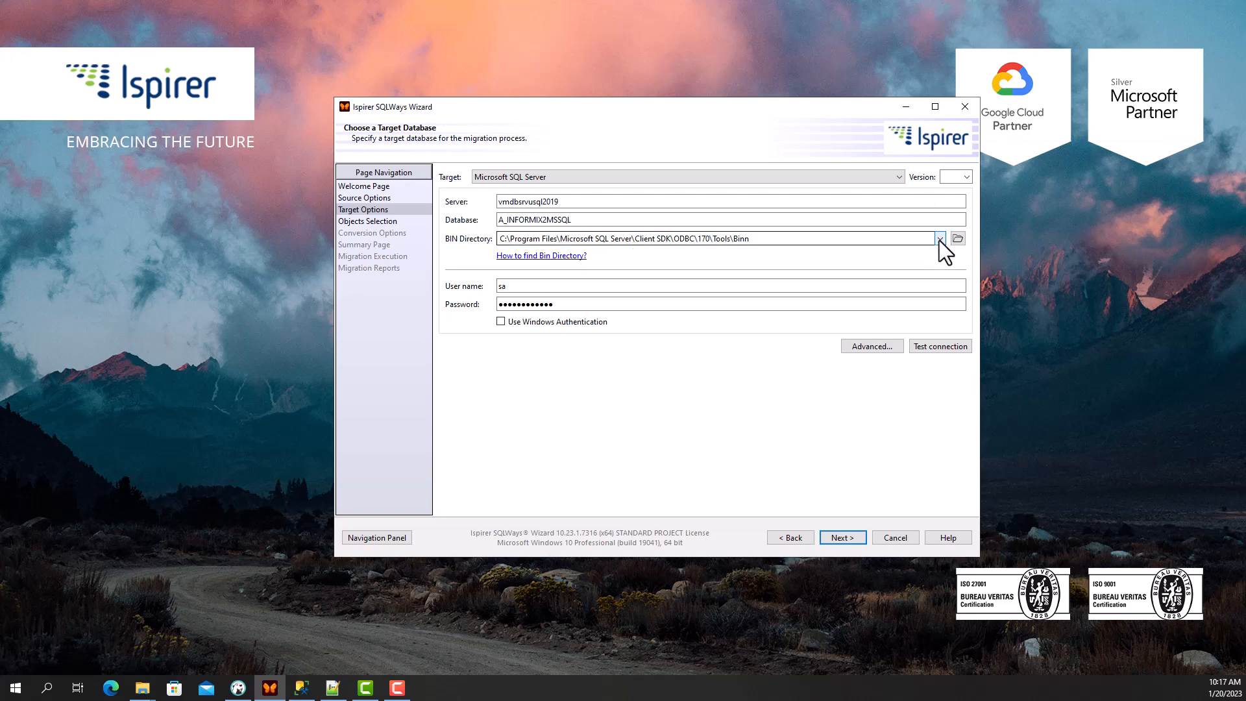
# - Add the chosen object groups, including the seven informix tables, to the migration list
pyautogui.click(841, 539)
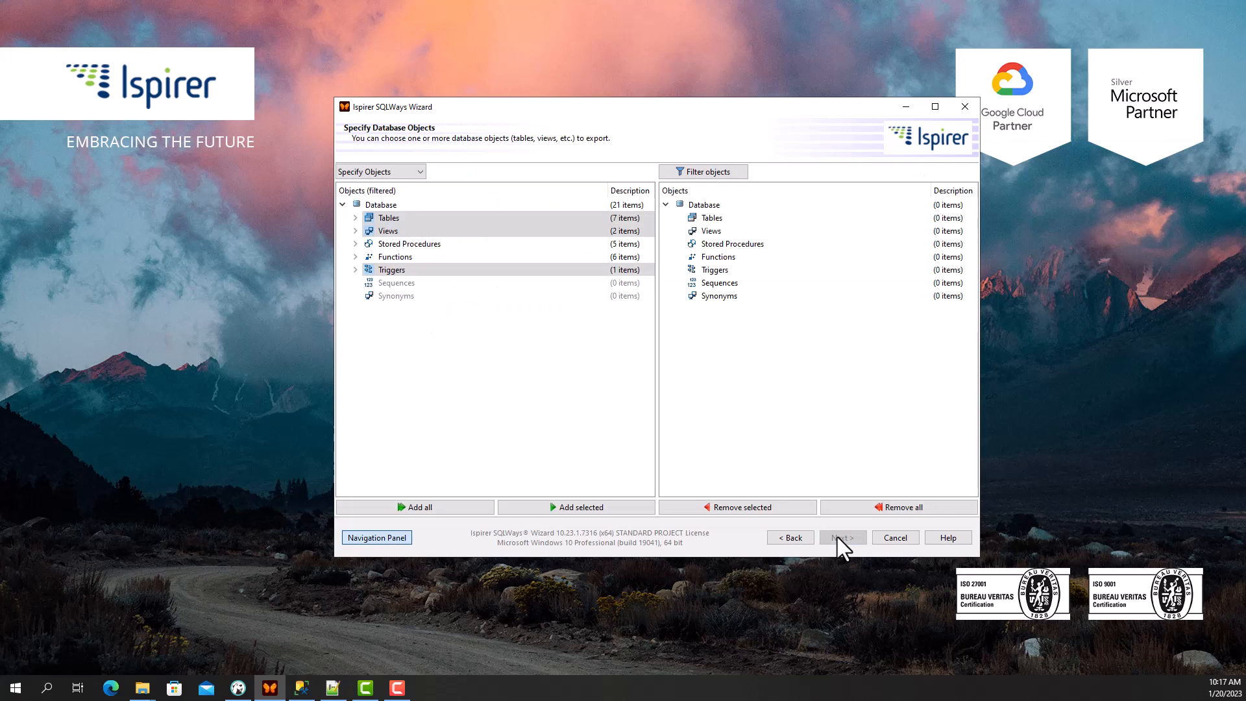
pyautogui.click(354, 217)
pyautogui.click(368, 230)
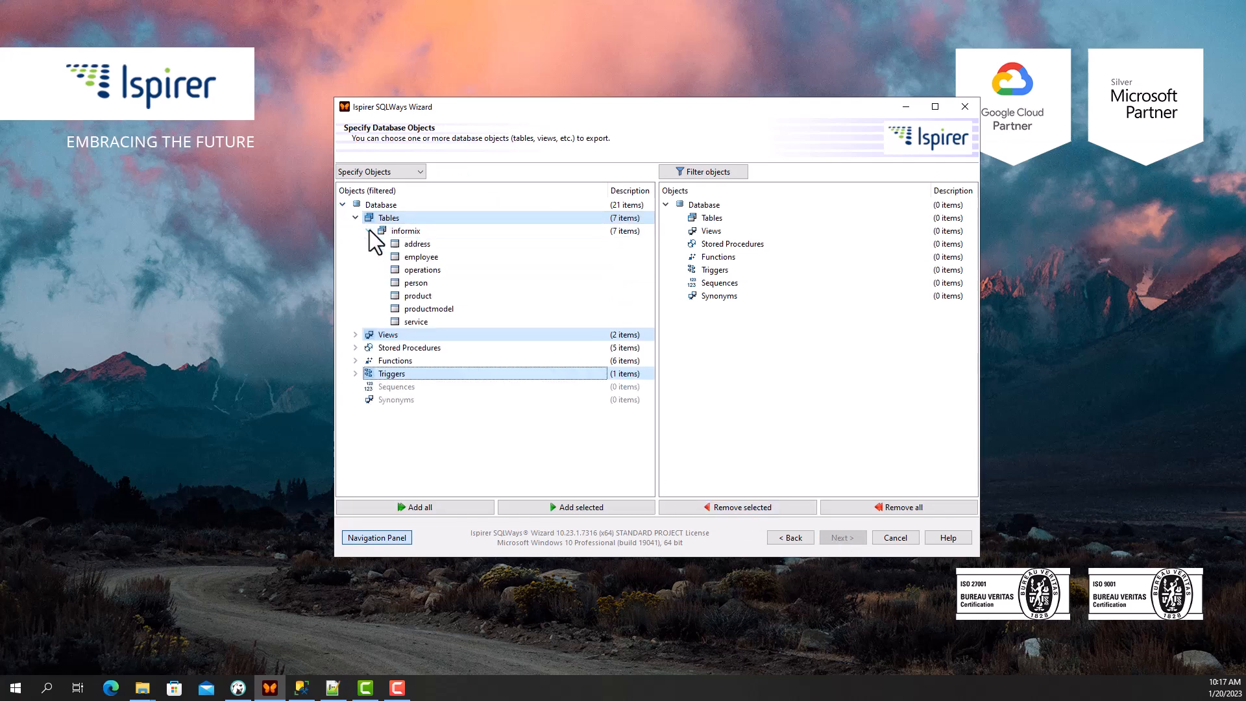
pyautogui.click(356, 218)
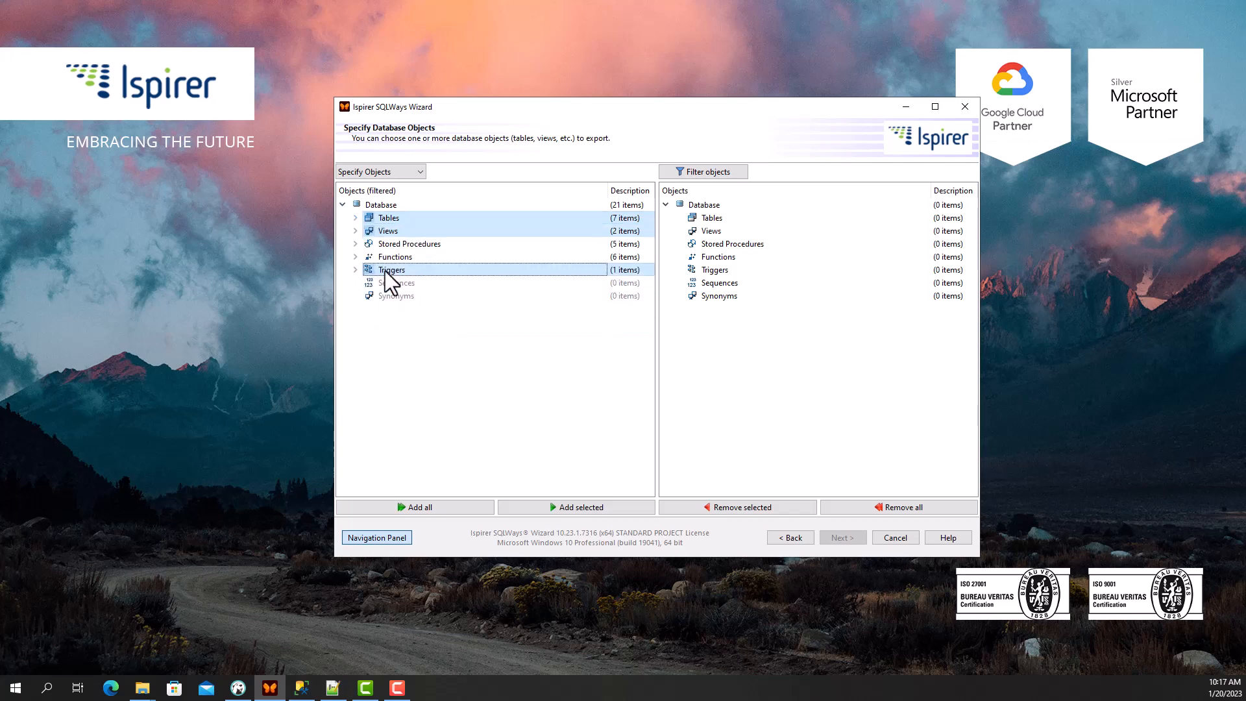
pyautogui.click(552, 510)
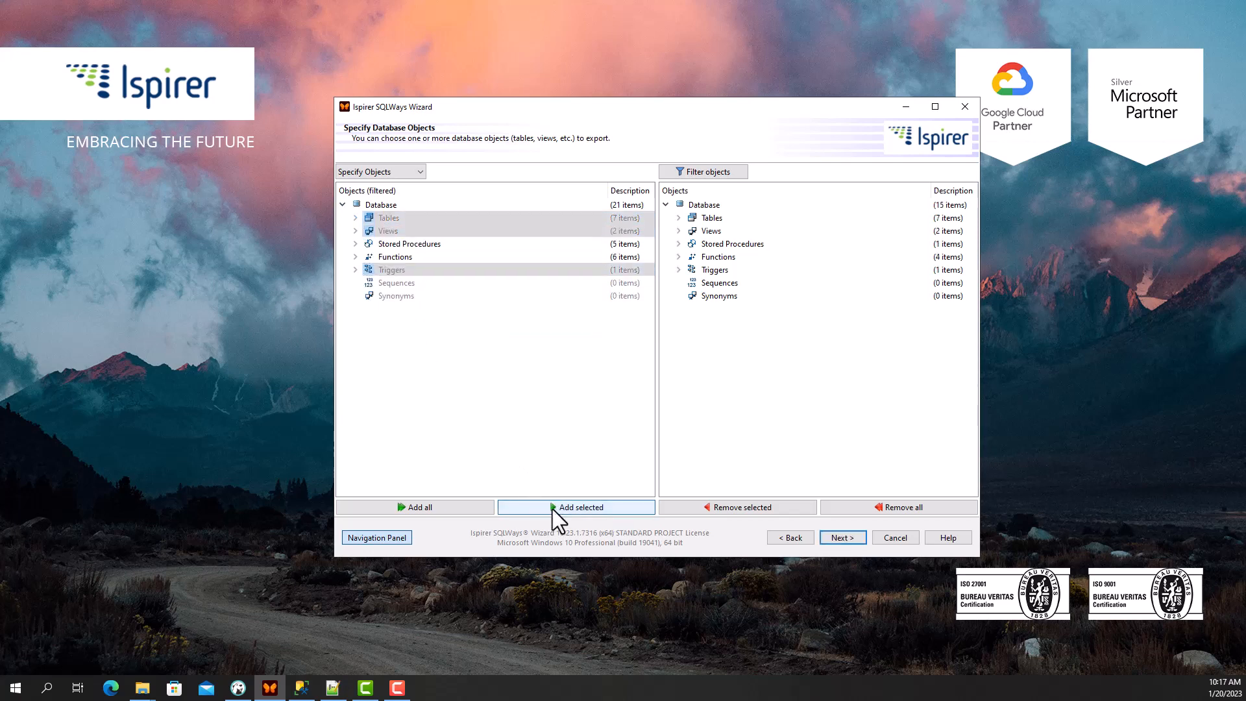
# - Verify the queued tables, views, four functions and trigger, then continue to DDL options
pyautogui.click(678, 219)
pyautogui.click(691, 231)
pyautogui.click(678, 219)
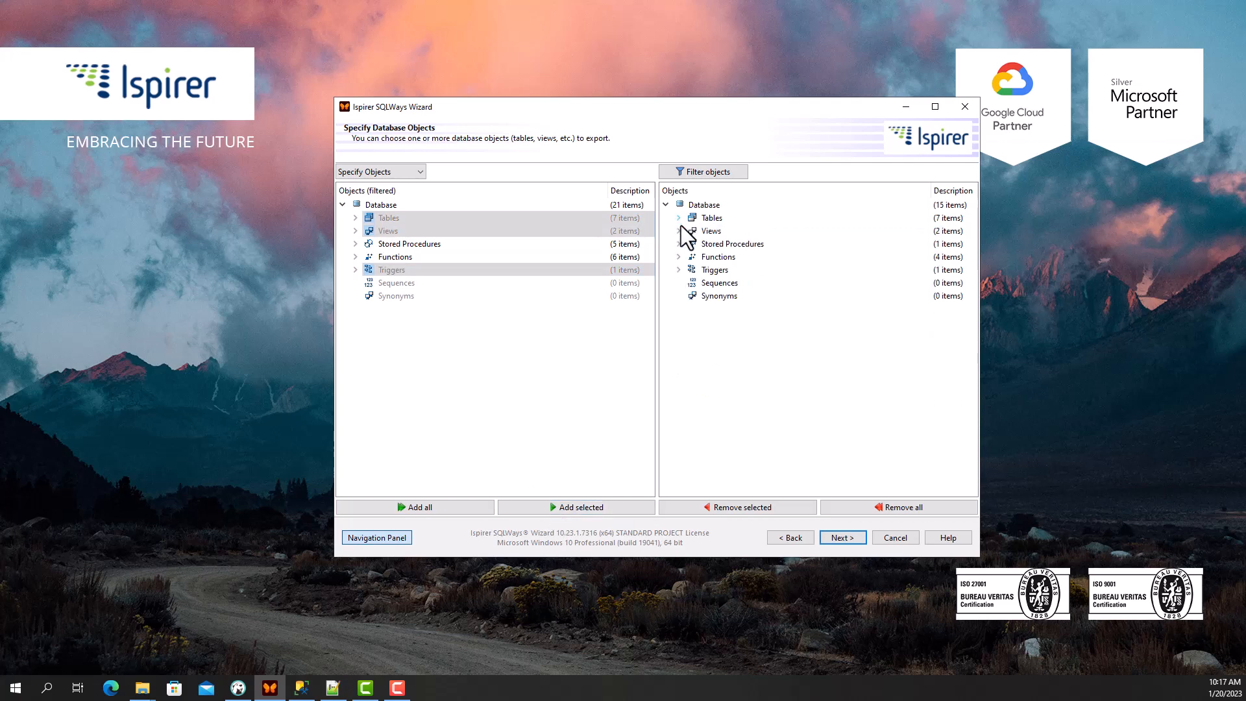
pyautogui.click(678, 231)
pyautogui.click(691, 243)
pyautogui.click(679, 231)
pyautogui.click(679, 256)
pyautogui.click(691, 269)
pyautogui.click(679, 256)
pyautogui.click(678, 270)
pyautogui.click(691, 283)
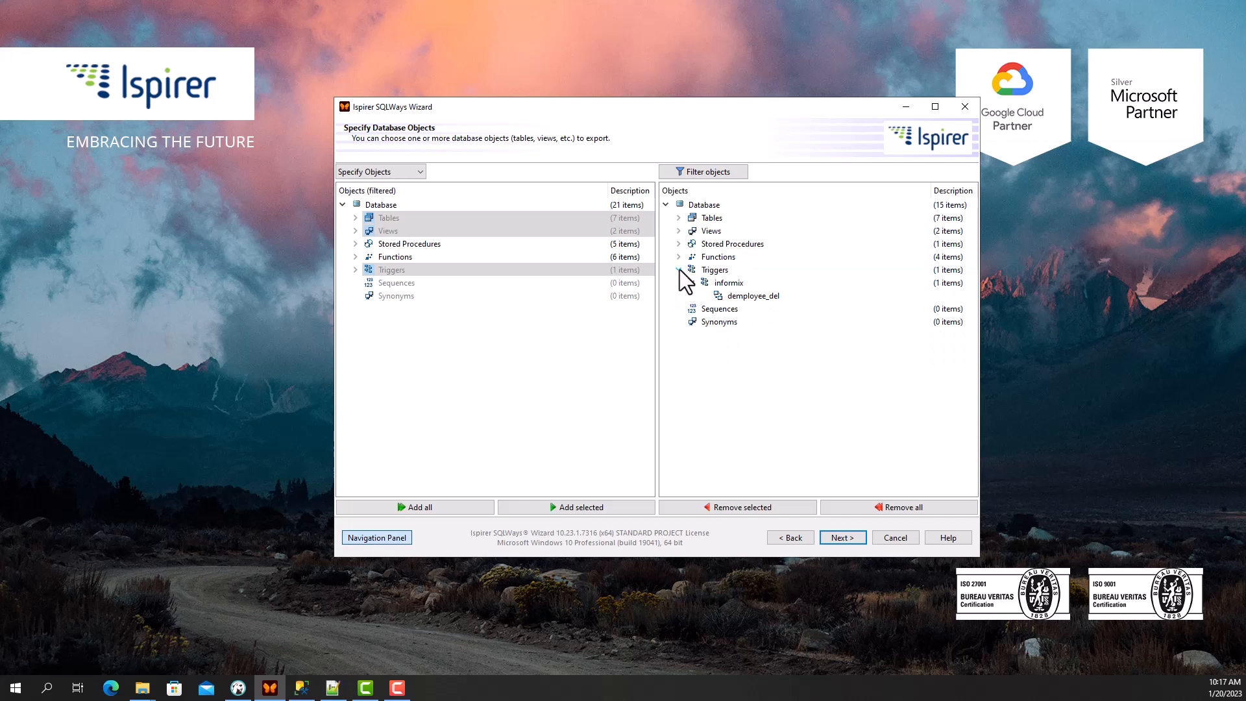
pyautogui.click(680, 270)
pyautogui.click(841, 537)
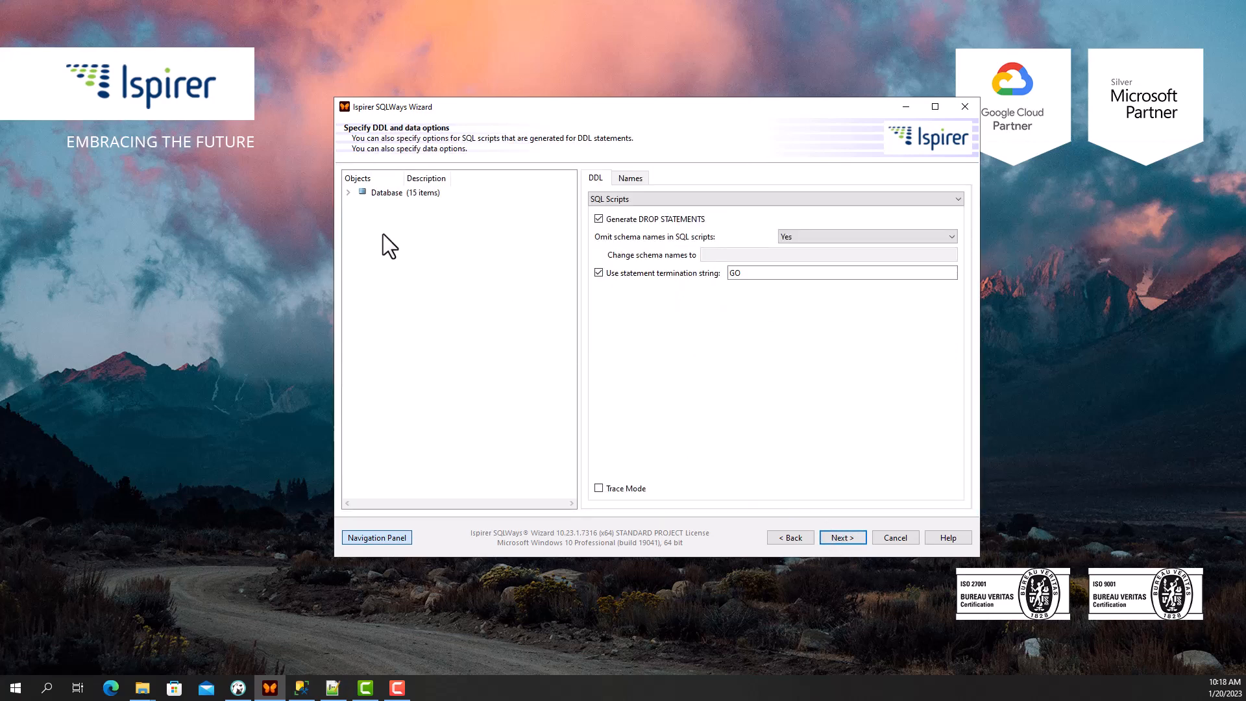
# - Inspect the address table's data type mapping under Database > Tables > informix, then proceed to the summary
pyautogui.click(349, 193)
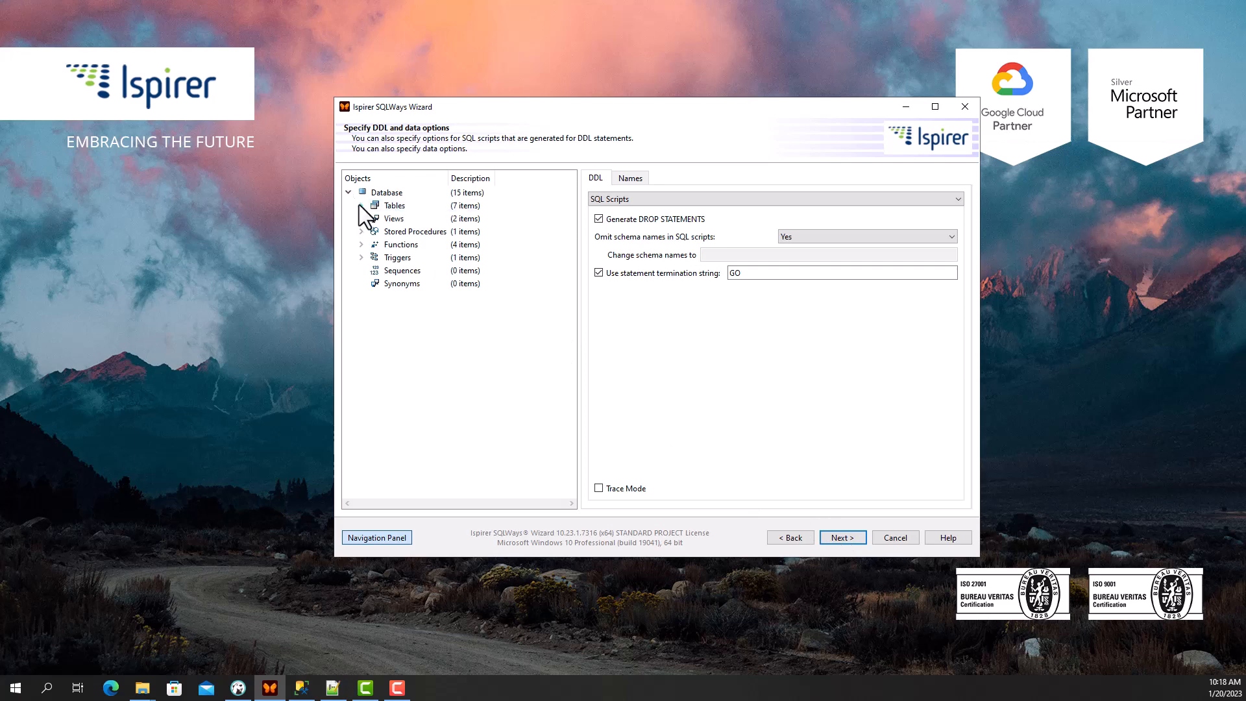
pyautogui.click(361, 205)
pyautogui.click(374, 218)
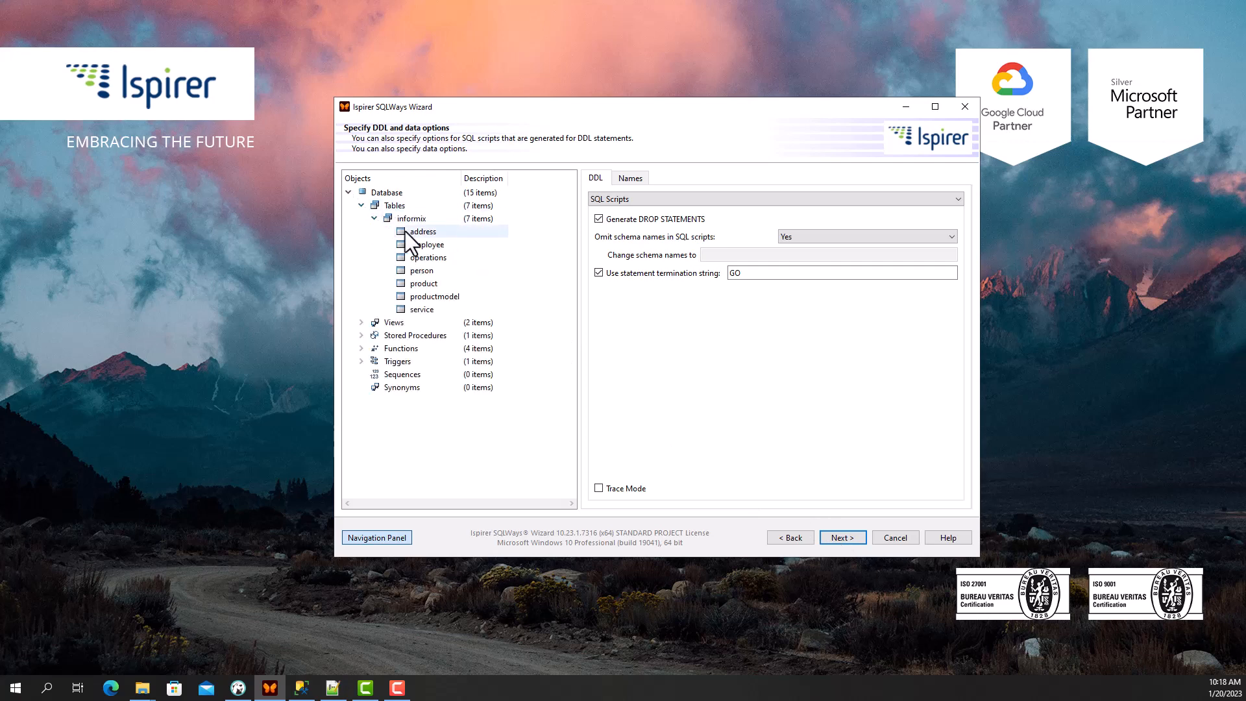
pyautogui.click(405, 231)
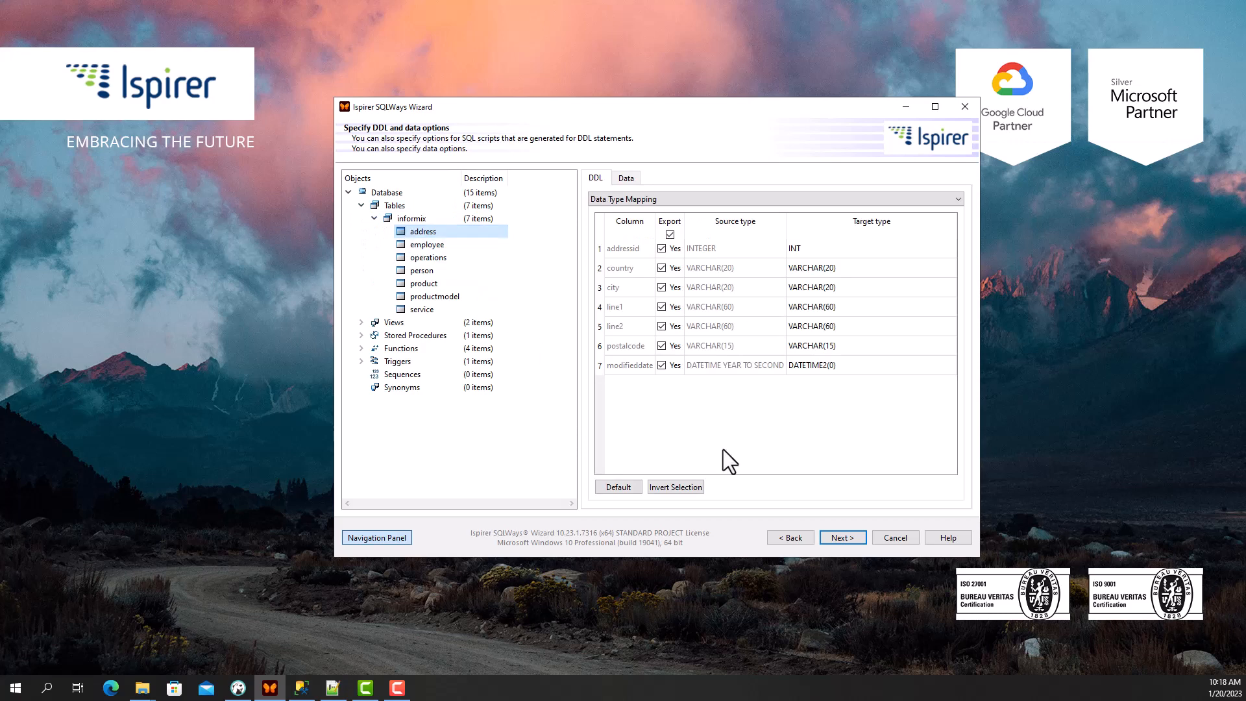
pyautogui.click(839, 538)
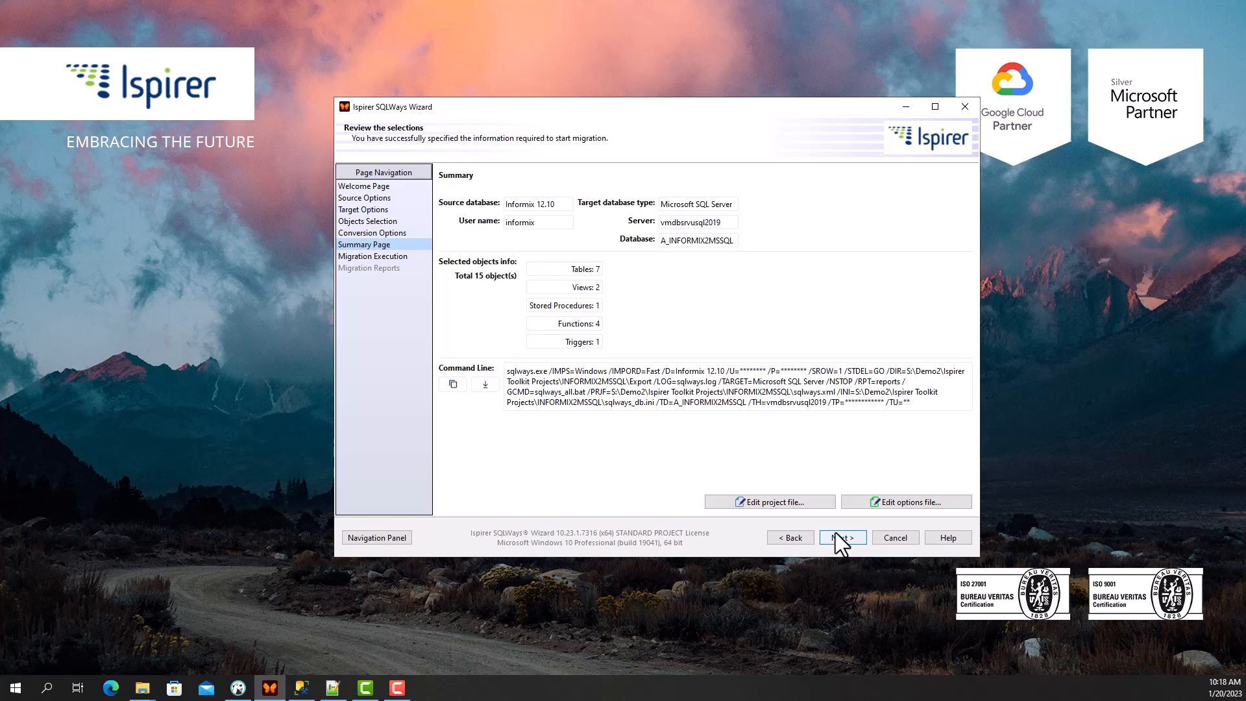
# - Leave the import settings unchanged and start converting the 15 selected objects
pyautogui.click(840, 538)
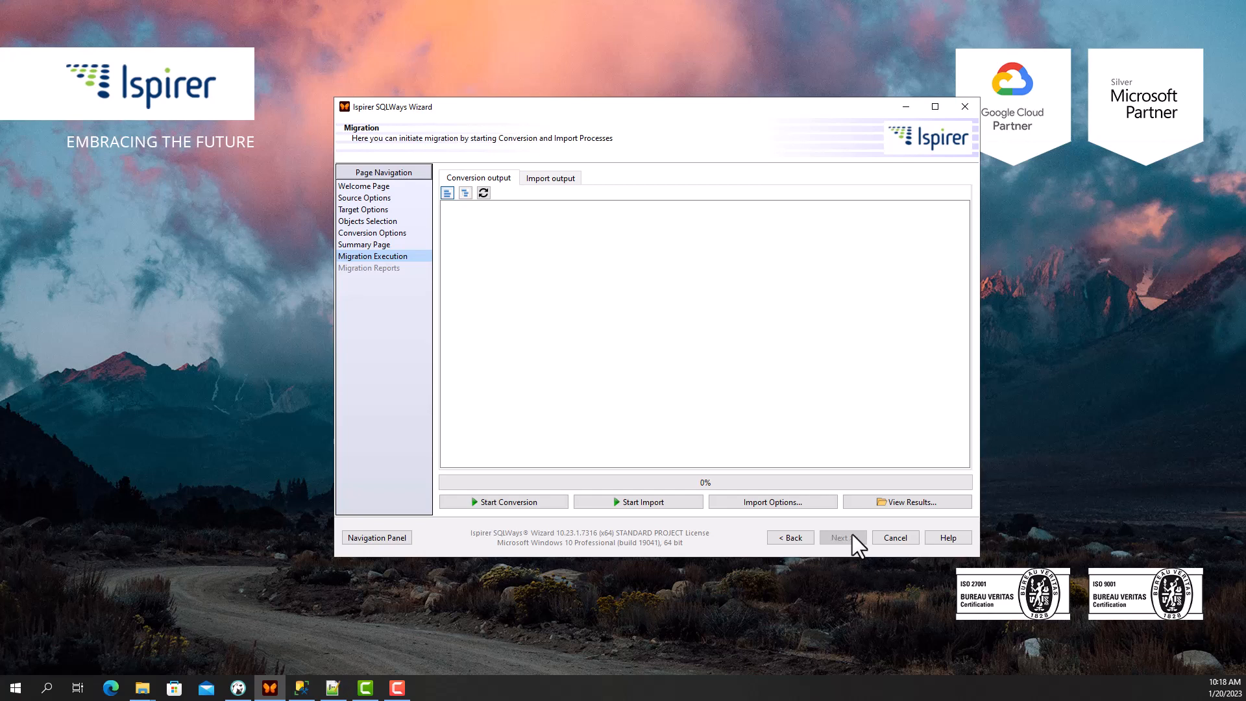
pyautogui.click(820, 506)
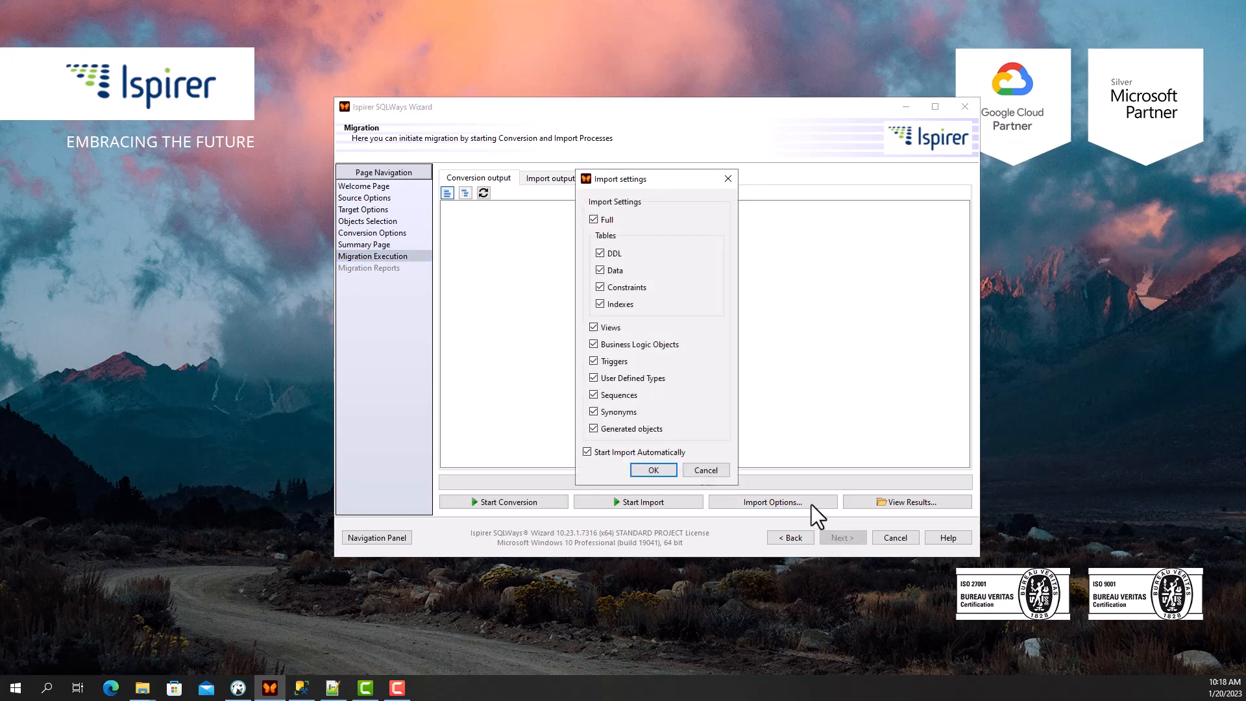
pyautogui.click(714, 473)
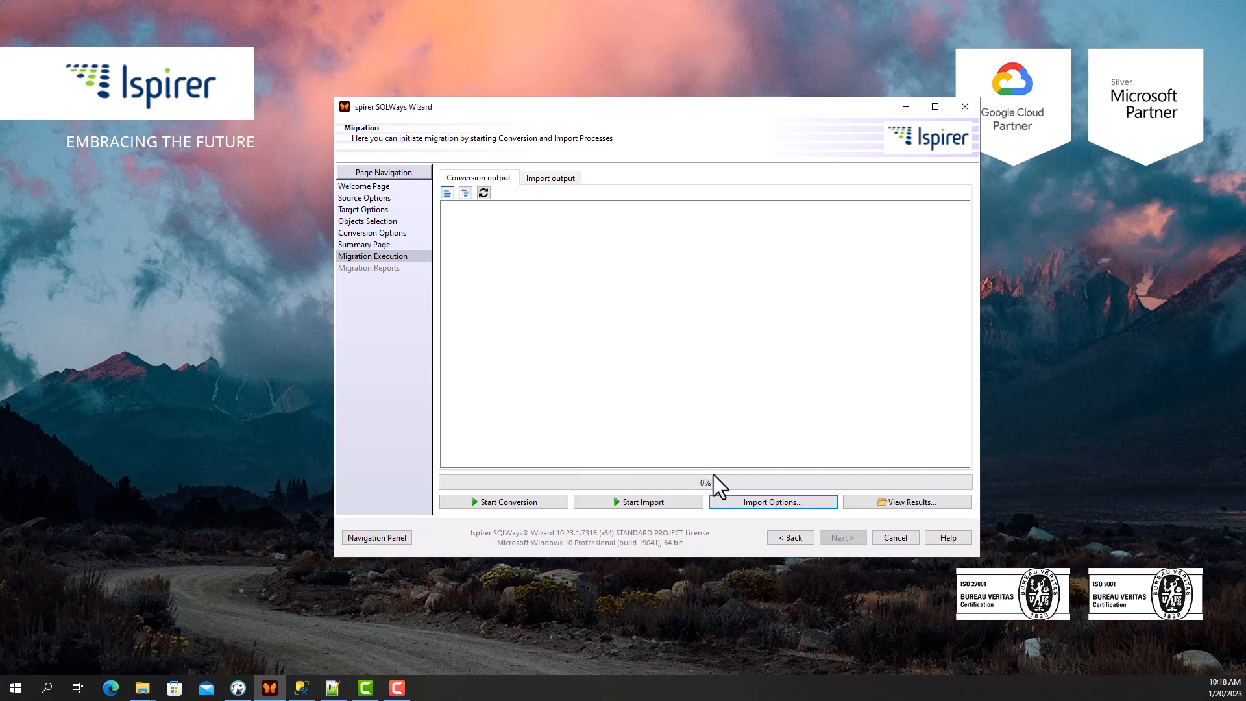
pyautogui.click(514, 505)
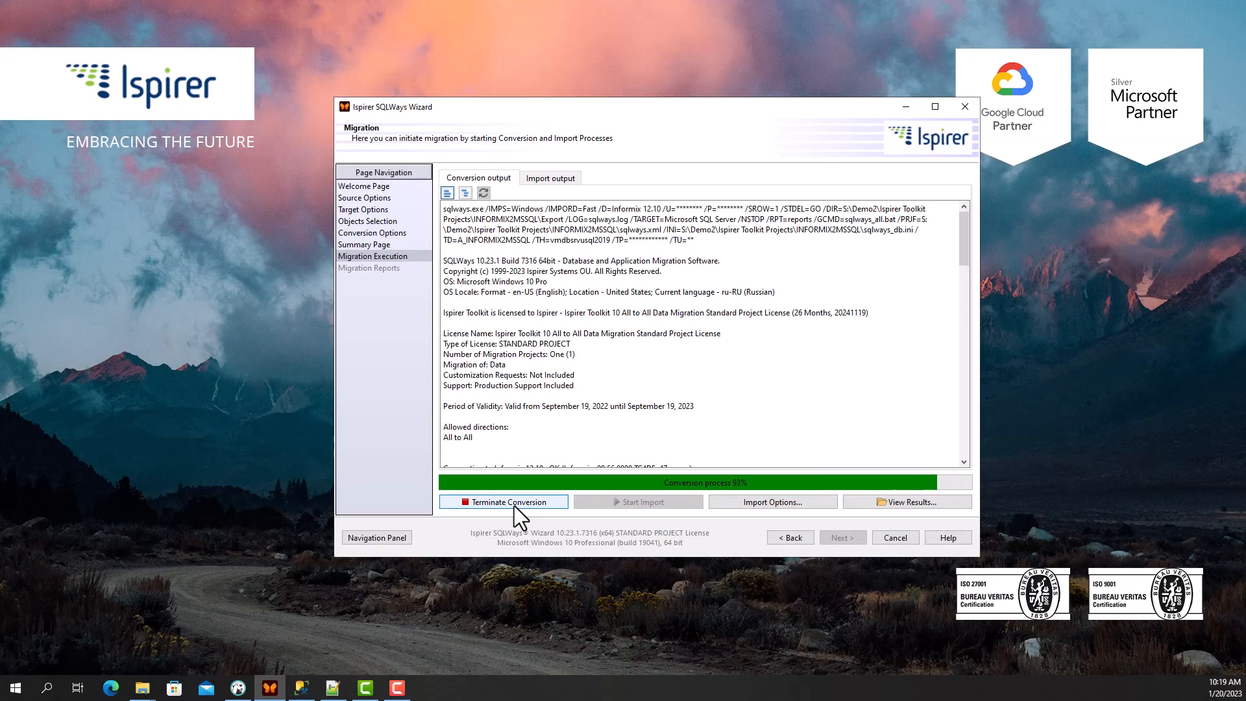
# - Review the conversion log and the import log to their ends
pyautogui.click(479, 175)
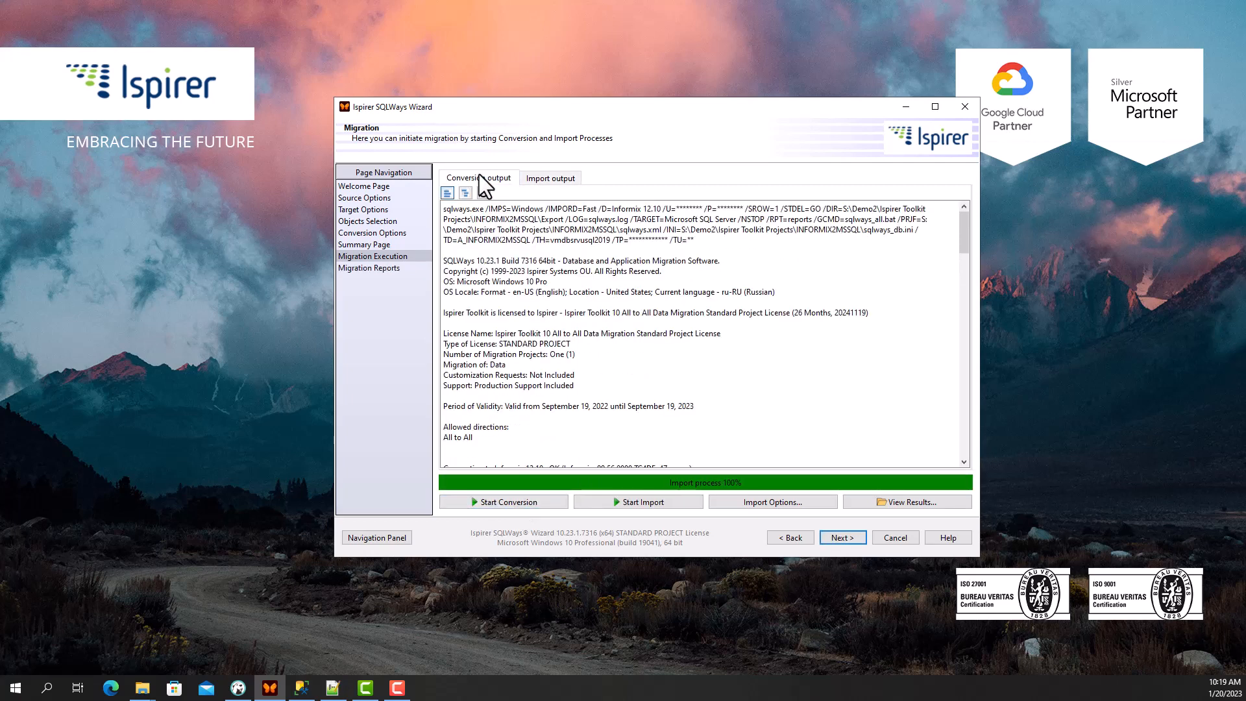
pyautogui.moveTo(963, 223); pyautogui.dragTo(949, 447)
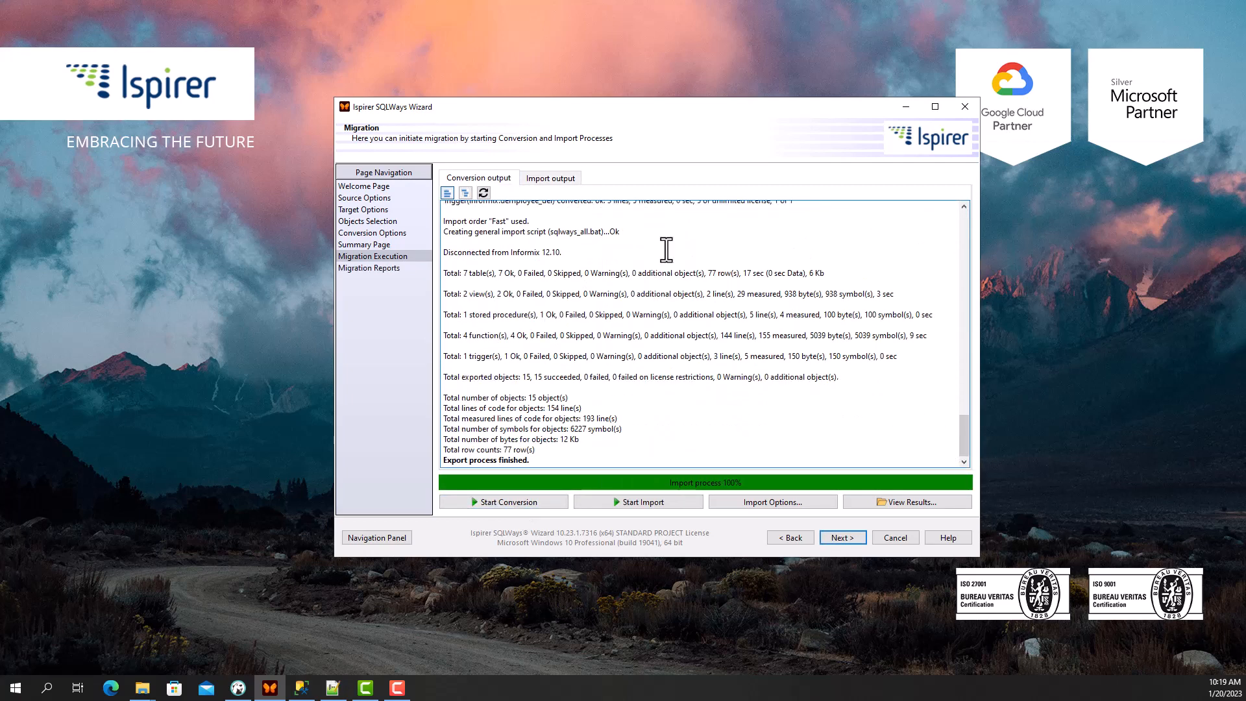
pyautogui.click(548, 177)
pyautogui.moveTo(957, 214); pyautogui.dragTo(901, 469)
# - Open the Export folder of generated scripts, minimize it, and move on to Migration Reports
pyautogui.click(898, 502)
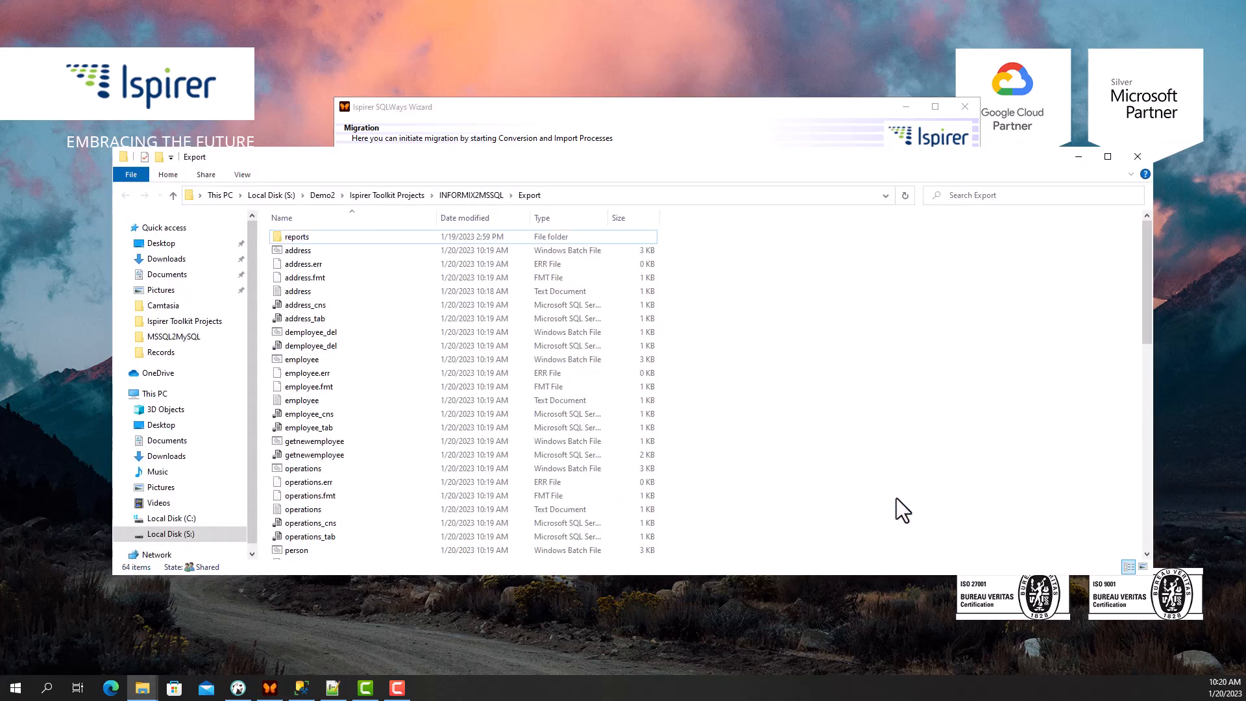
pyautogui.click(1078, 157)
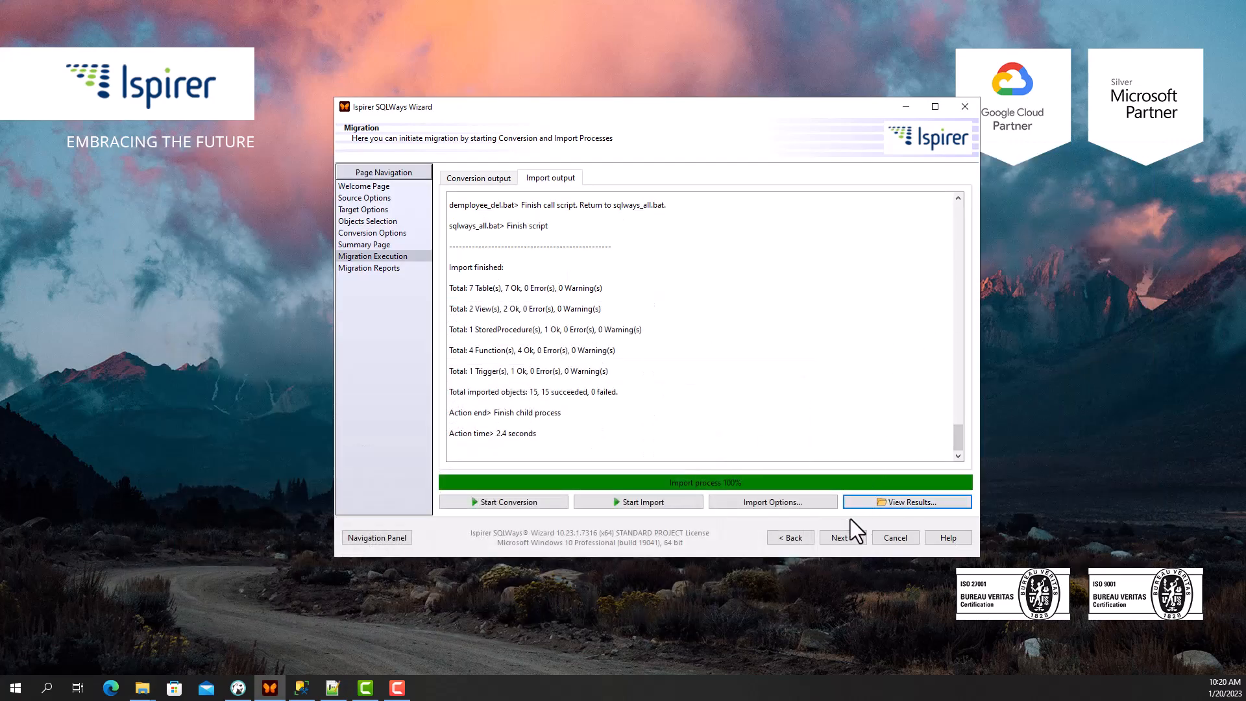
pyautogui.click(842, 537)
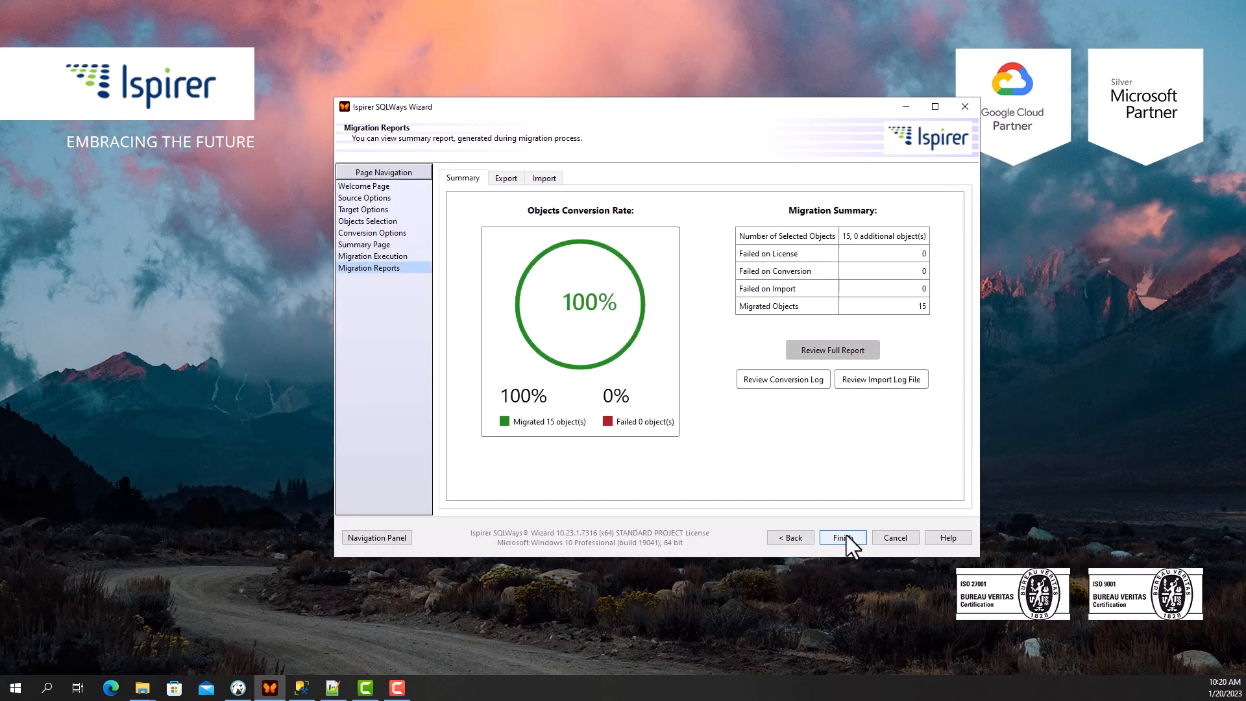
# - Review the Export and Import migration reports, then finish and close the wizard
pyautogui.click(504, 178)
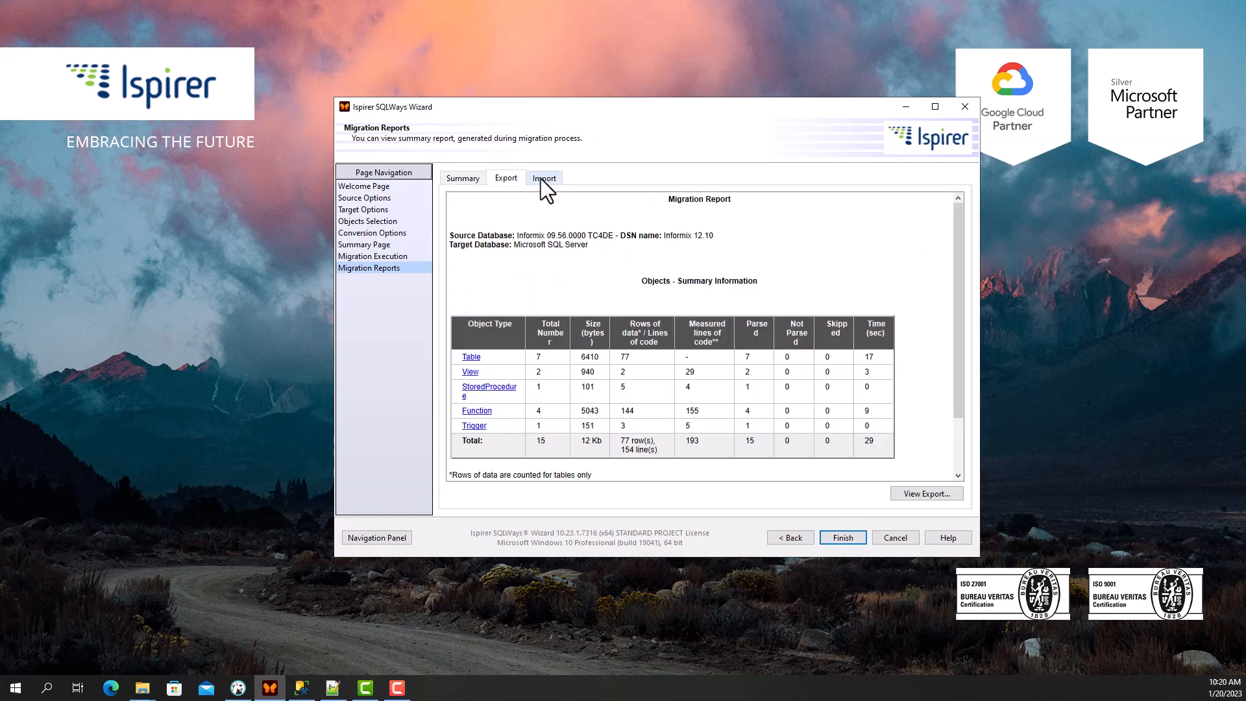
pyautogui.click(541, 179)
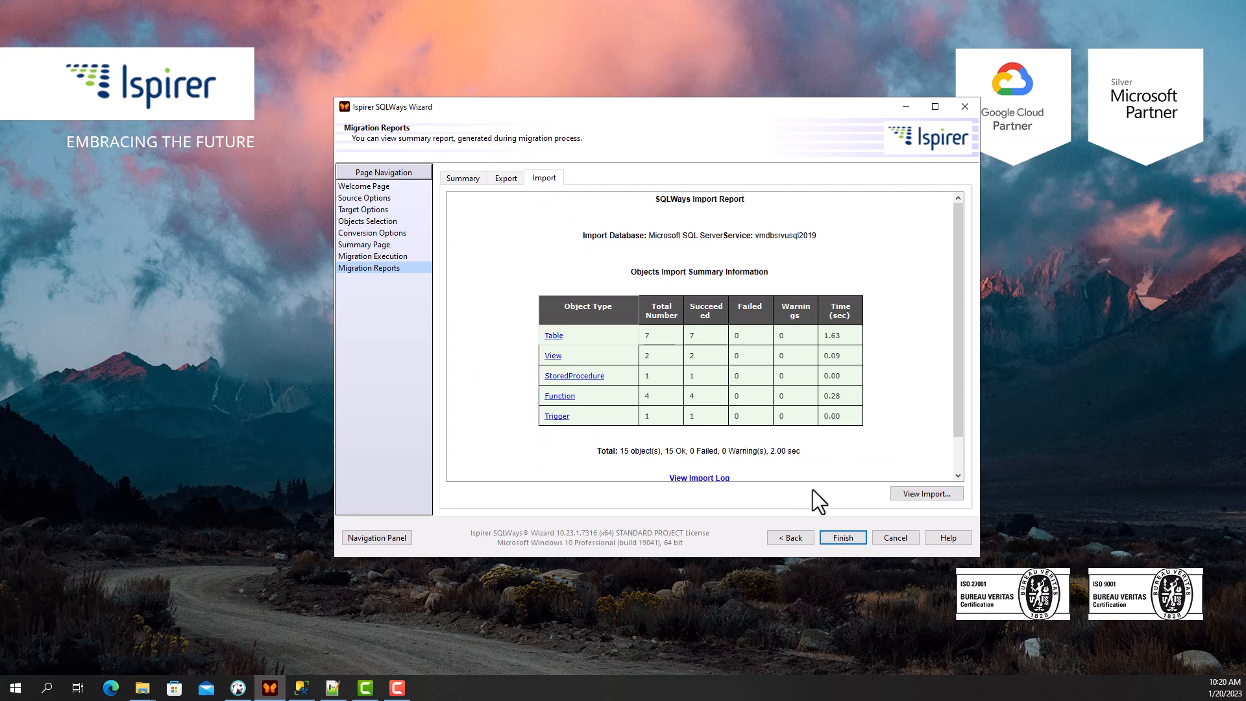
pyautogui.click(842, 533)
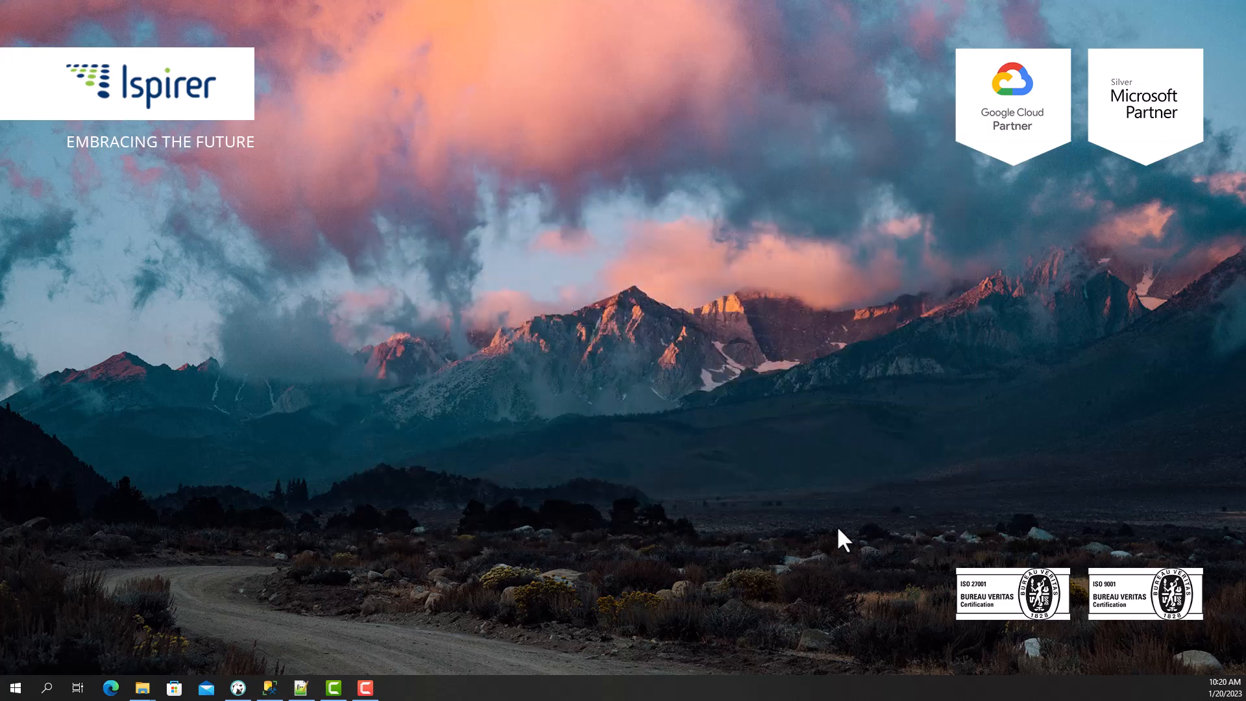
# - Run sp_InsertProduct(13,41) from DBeaver's Script-1 on Informix, getting 13 rows, then minimize DBeaver
pyautogui.click(239, 690)
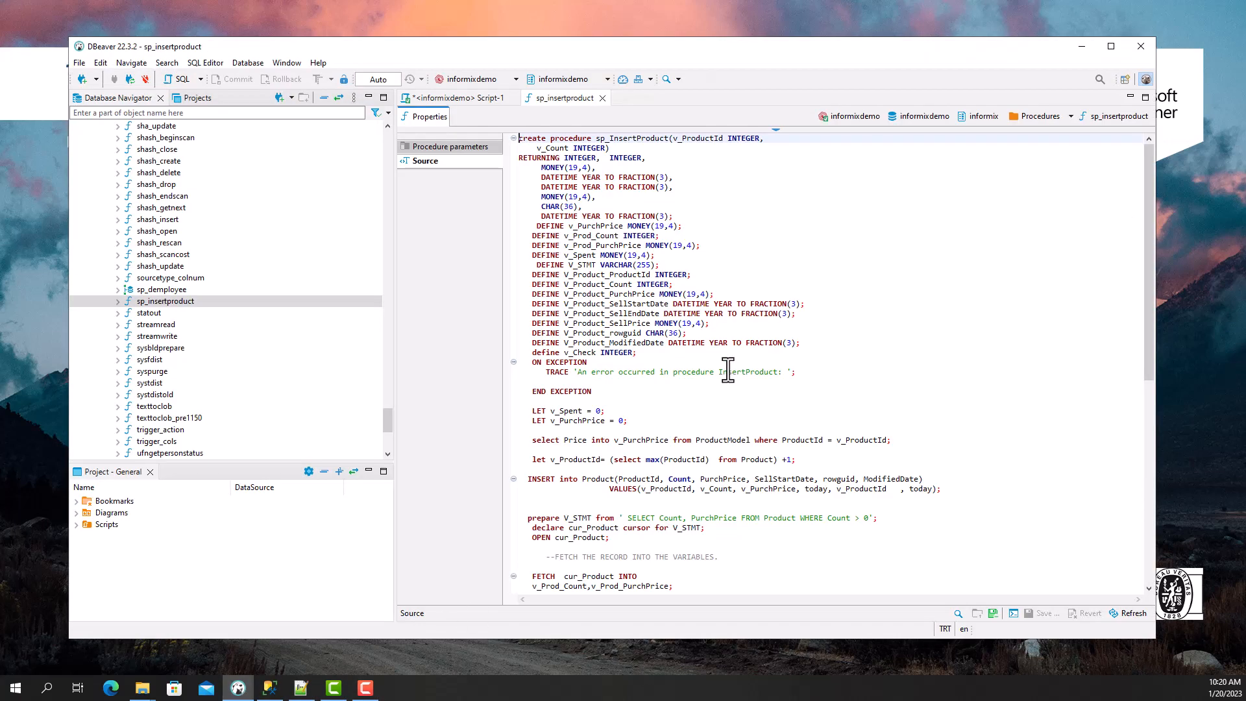
pyautogui.scroll(-8, 728, 370)
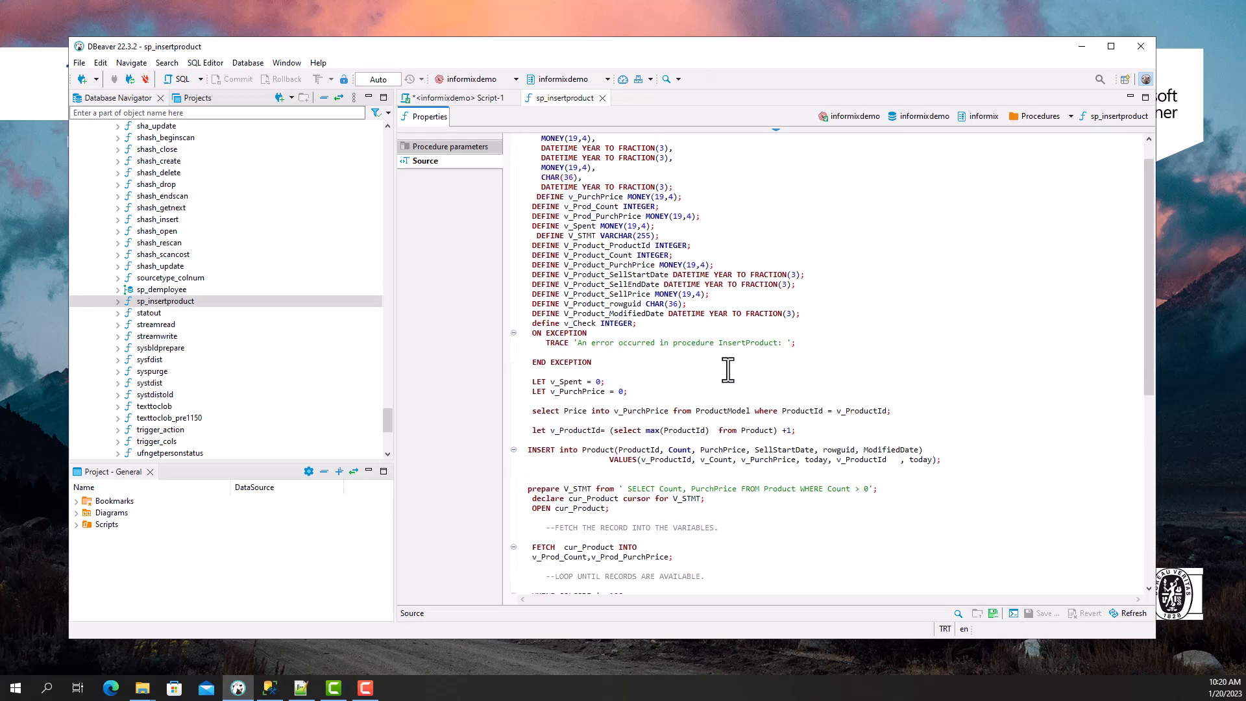
pyautogui.scroll(-6, 728, 370)
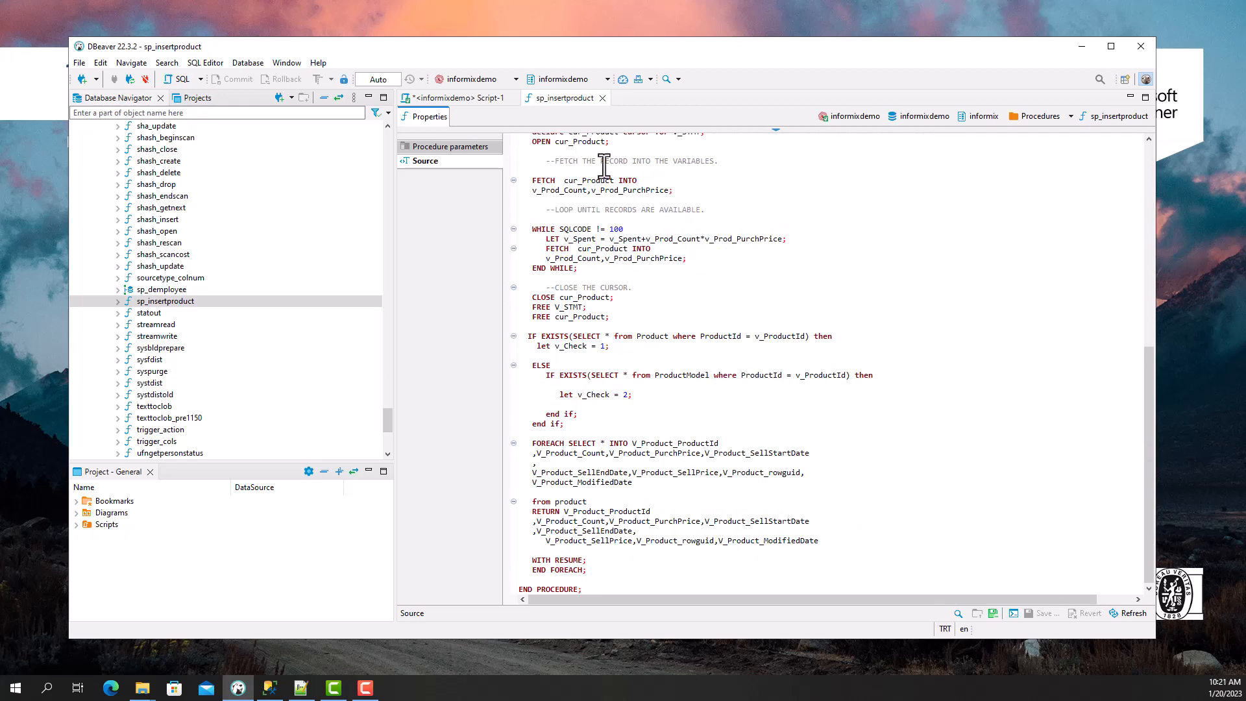
pyautogui.click(484, 101)
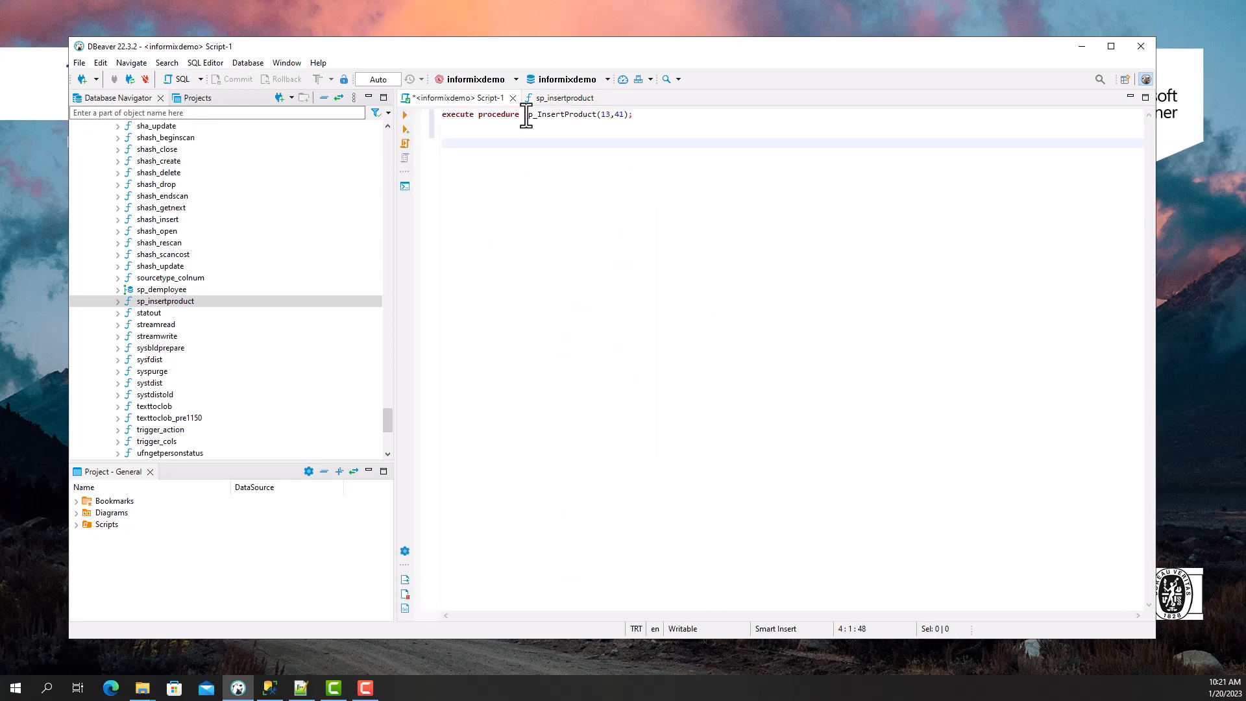
pyautogui.click(434, 115)
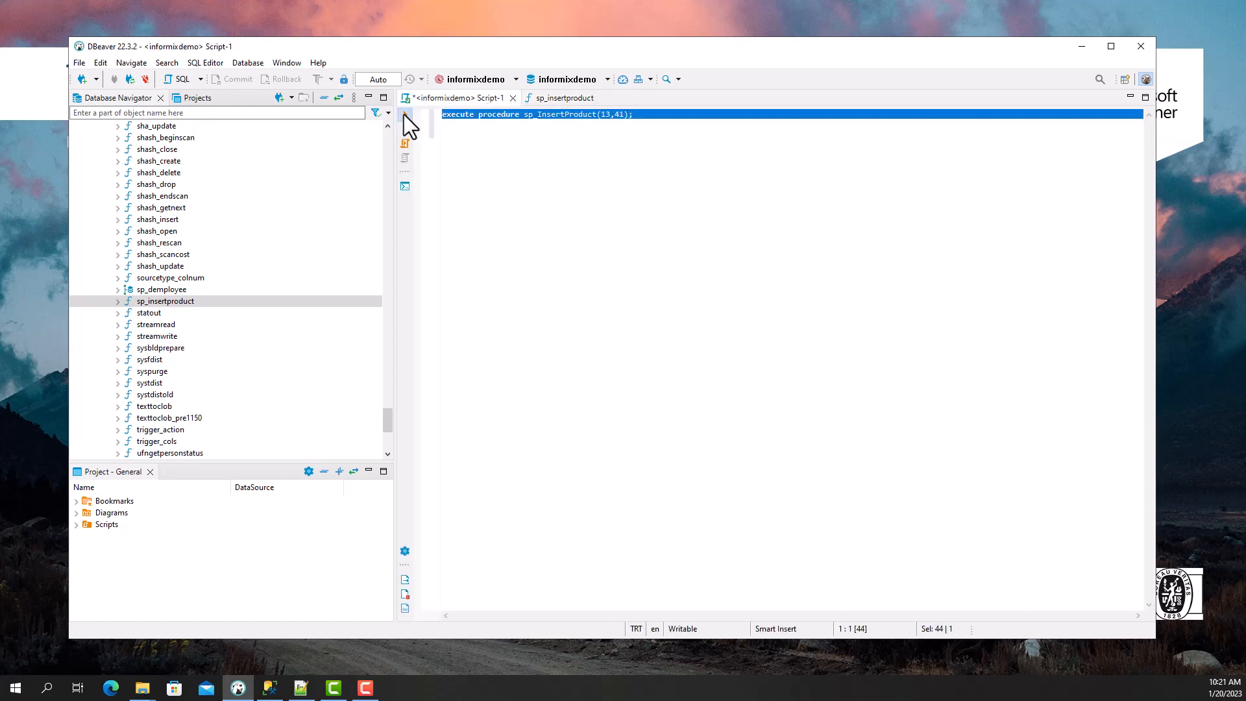
pyautogui.click(404, 115)
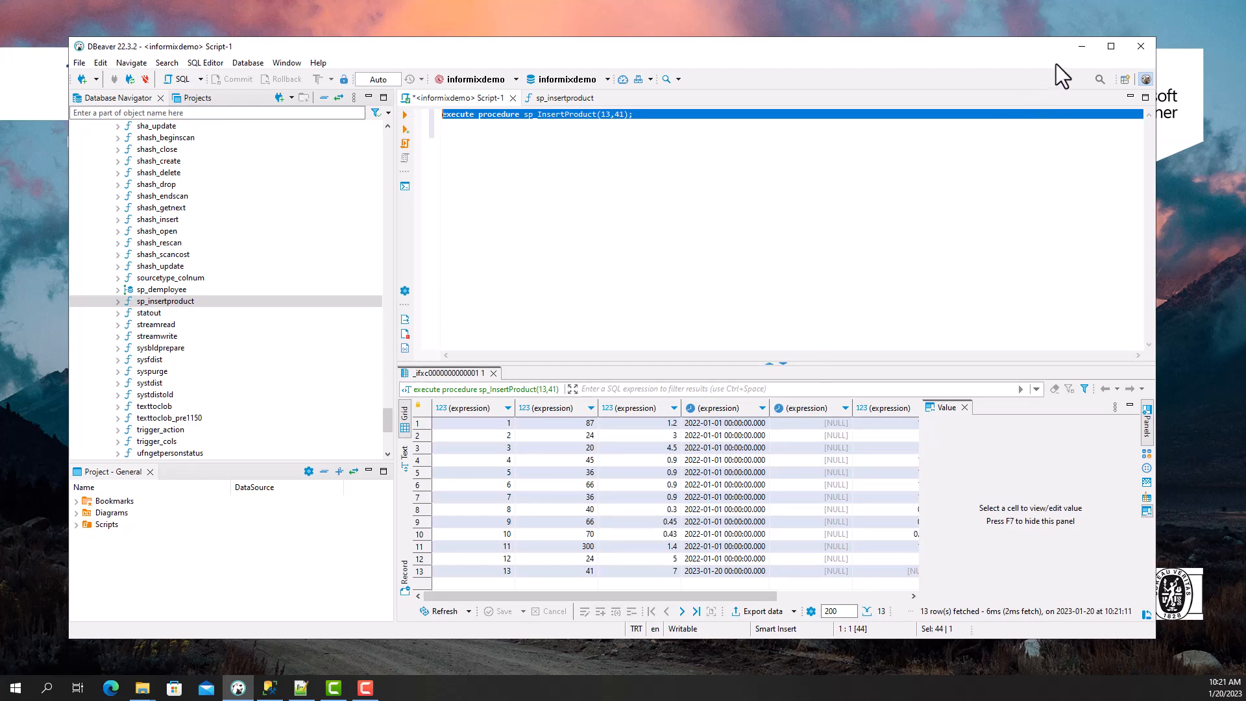
pyautogui.click(1078, 45)
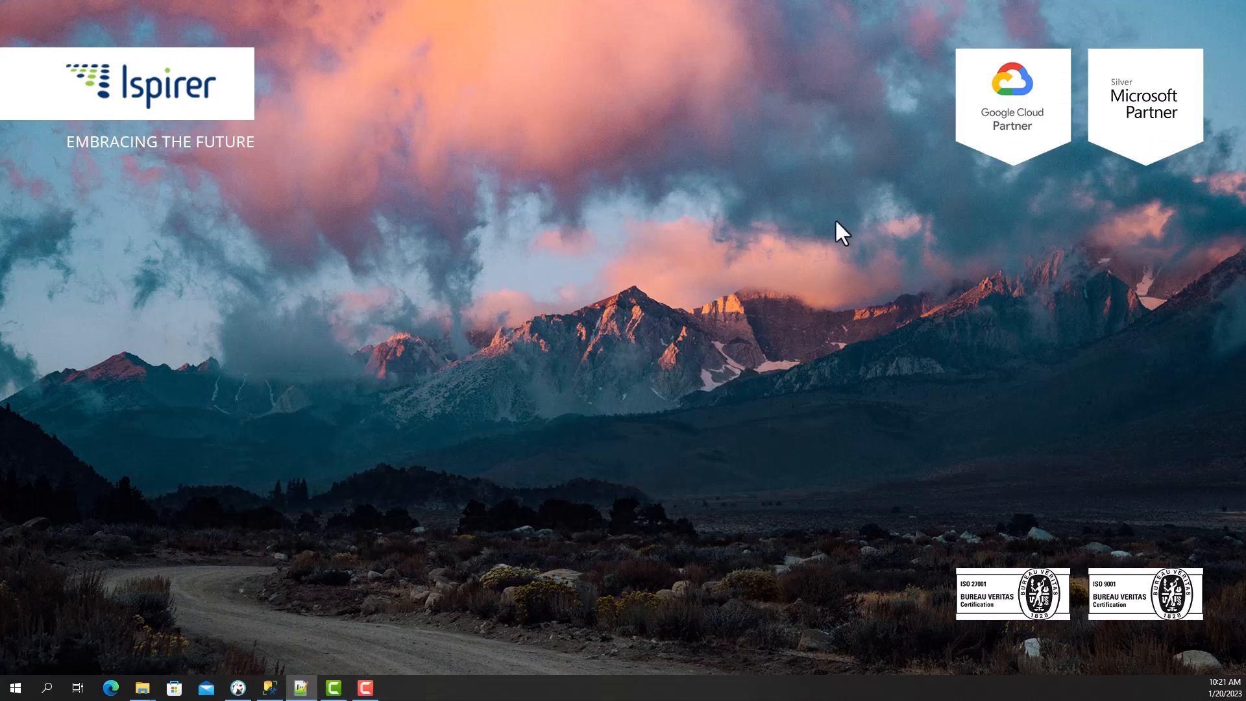
# - Refresh A_INFORMIX2MSSQL and script the converted sp_InsertProduct as CREATE into a new query window
pyautogui.click(276, 686)
pyautogui.rightClick(162, 279)
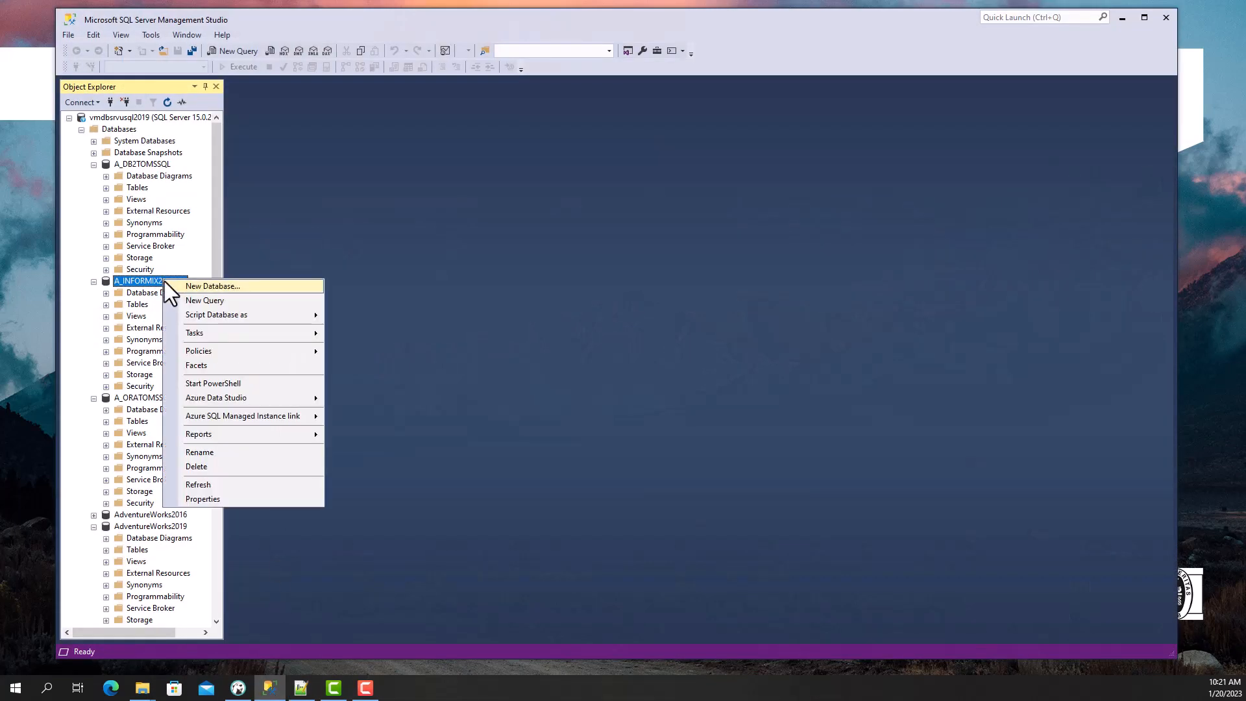
pyautogui.click(195, 483)
pyautogui.click(105, 351)
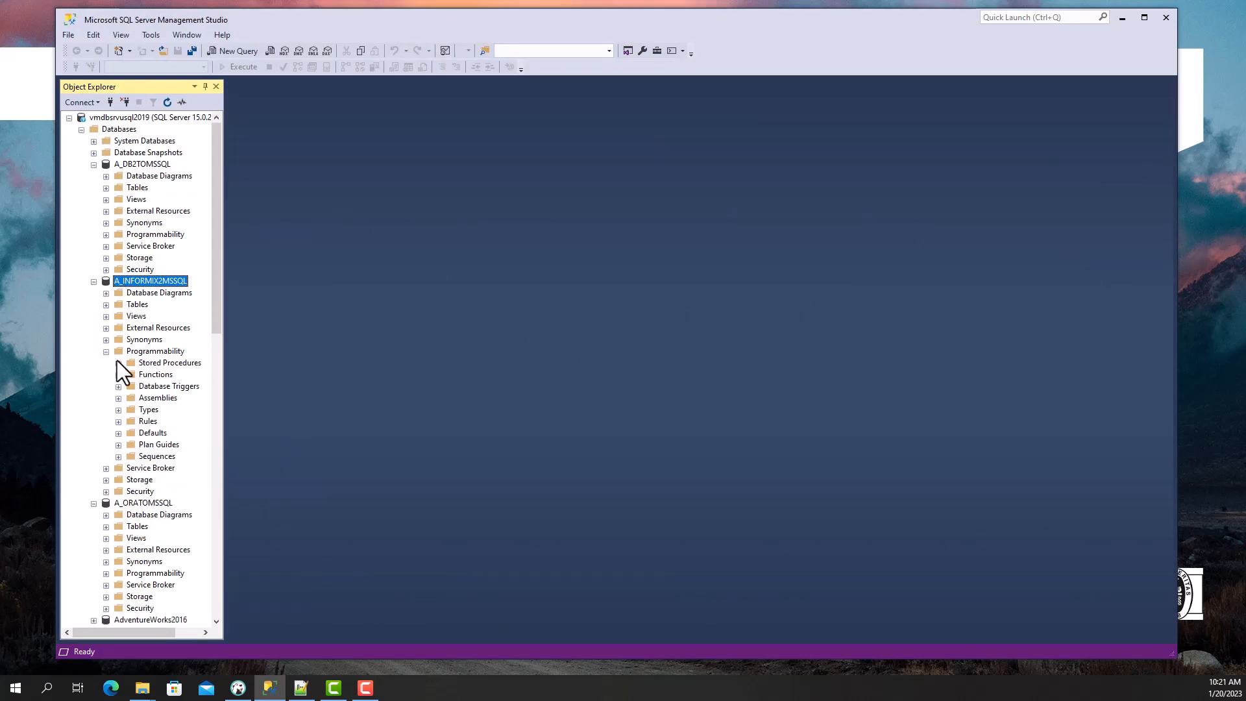
pyautogui.click(118, 362)
pyautogui.rightClick(166, 410)
pyautogui.moveTo(390, 462)
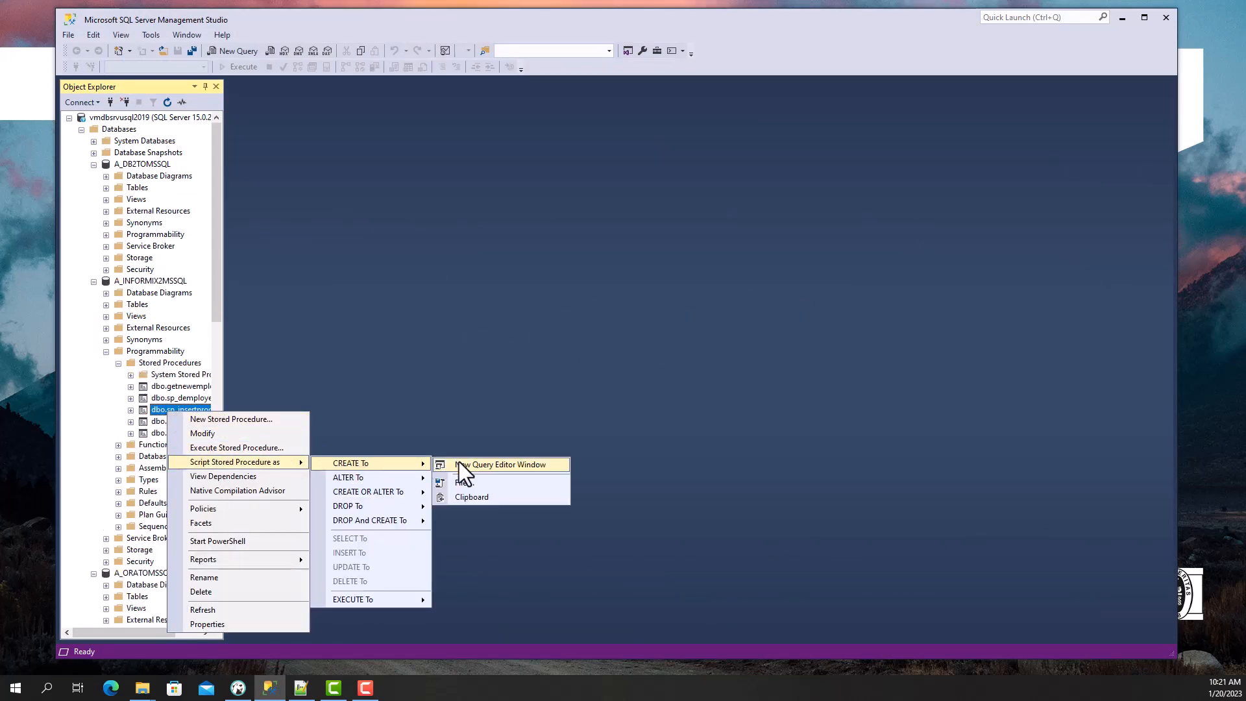
pyautogui.click(458, 462)
pyautogui.scroll(-14, 460, 458)
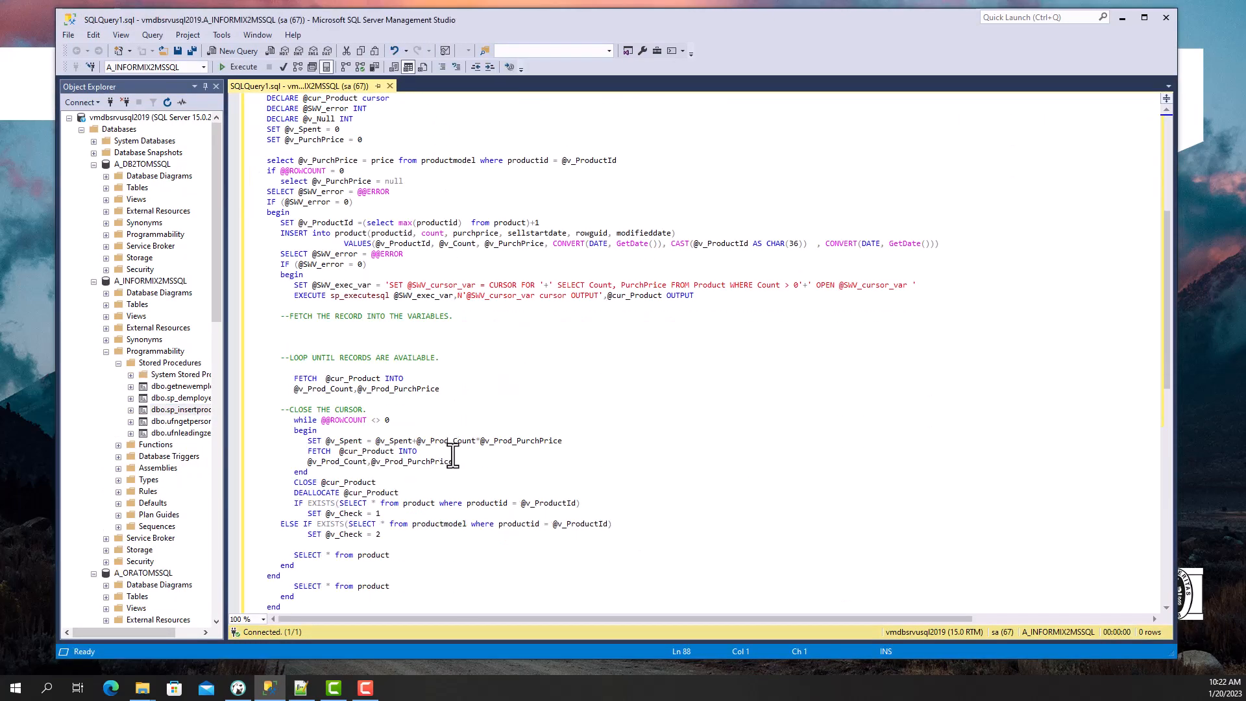
pyautogui.rightClick(157, 363)
pyautogui.moveTo(173, 371)
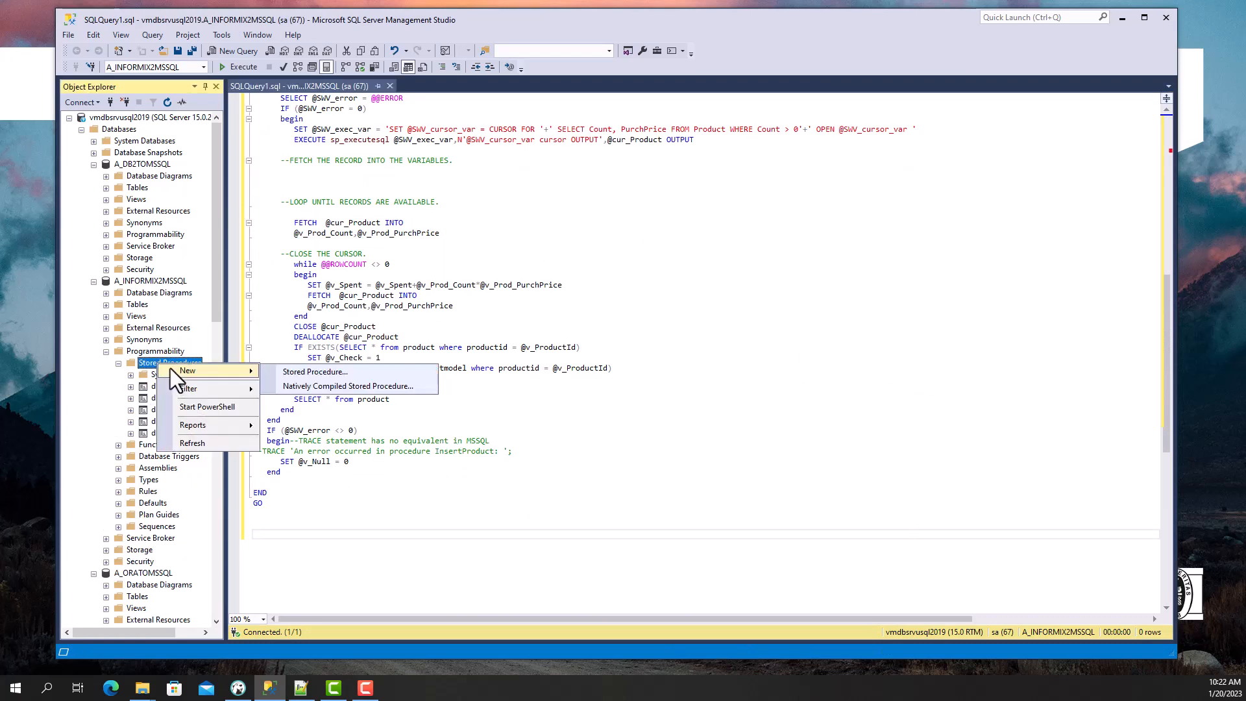
pyautogui.rightClick(140, 282)
pyautogui.click(188, 301)
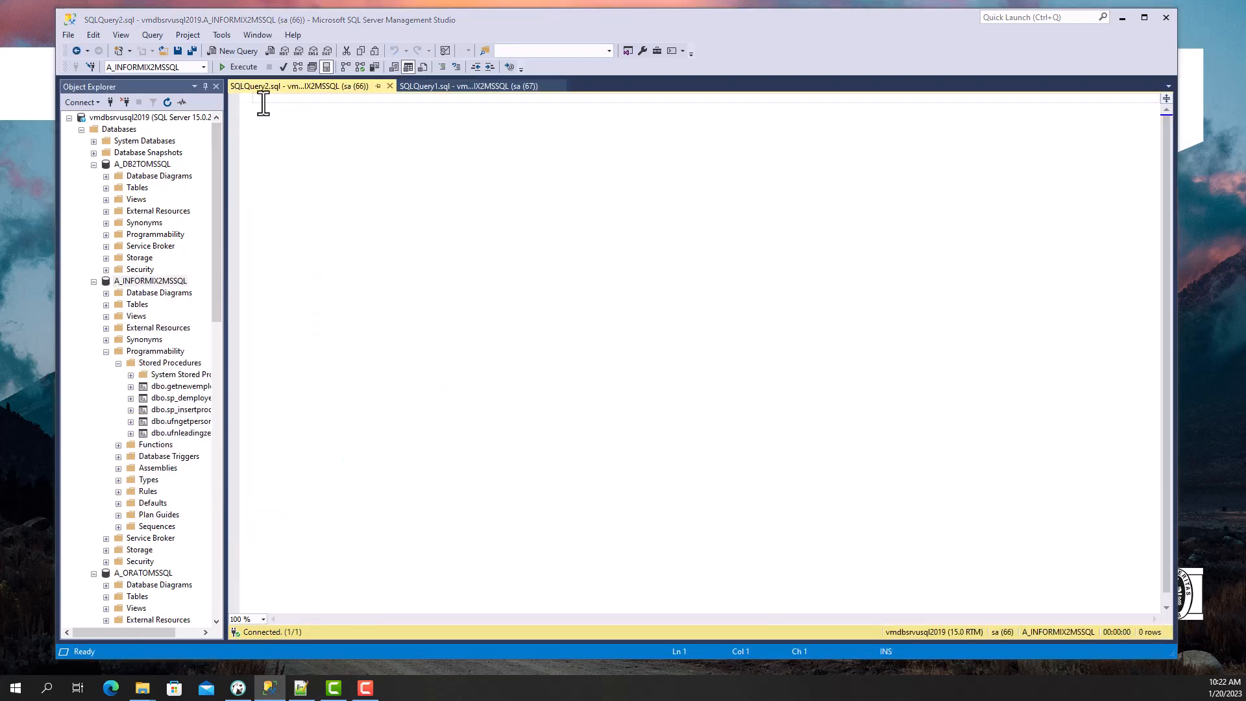
pyautogui.write('exec [dbo].[sp_InsertProduct] @v_ProductId=13, @v_Count=41')
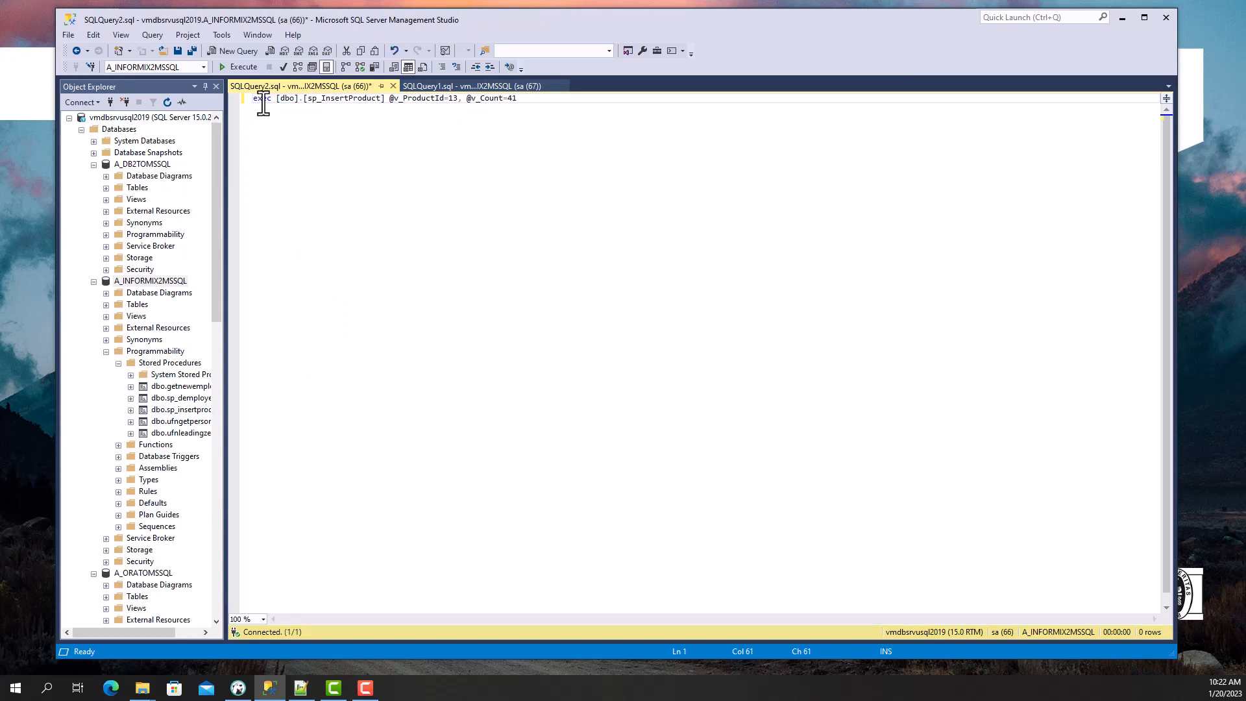
pyautogui.moveTo(254, 98); pyautogui.dragTo(519, 99)
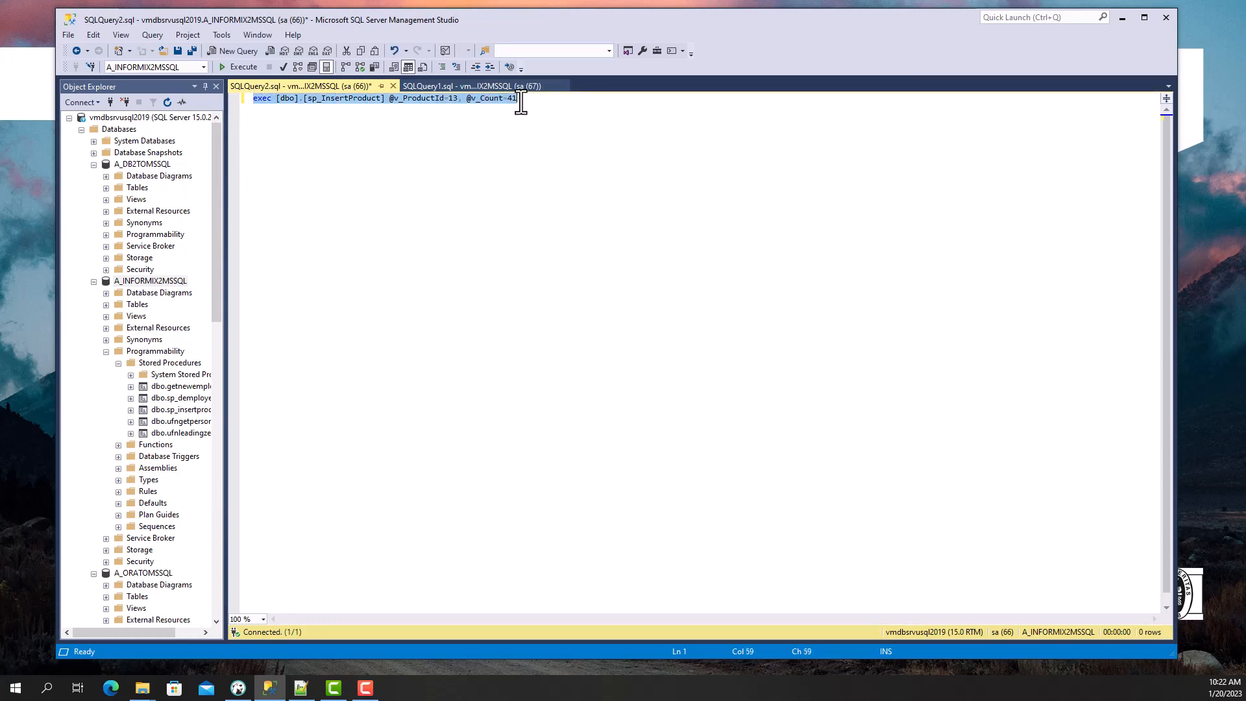
pyautogui.click(245, 67)
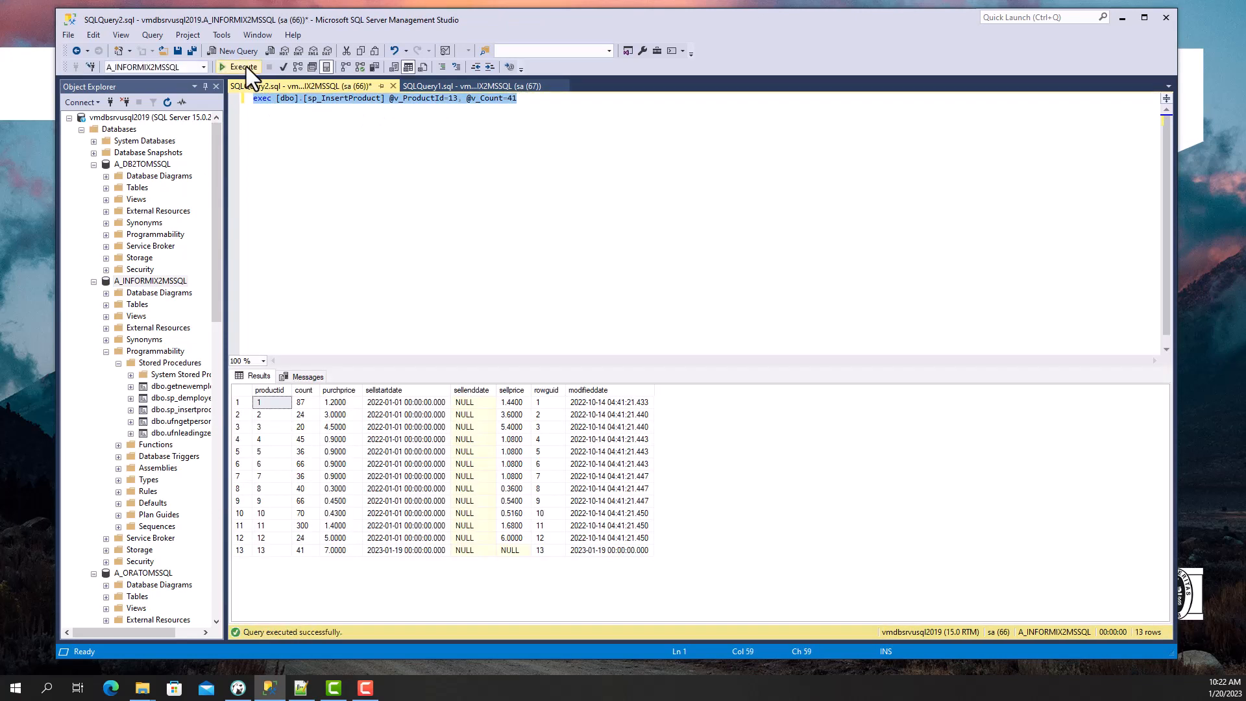